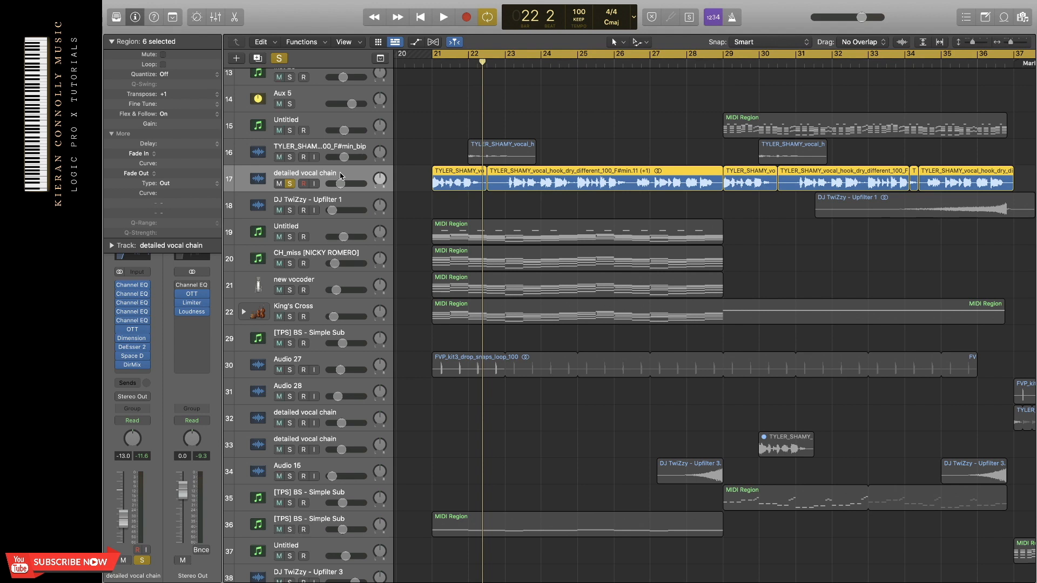
Audition the soloed detailed vocal chain track with its insert effects on and bypassed, and switch the effects back on
key(space)
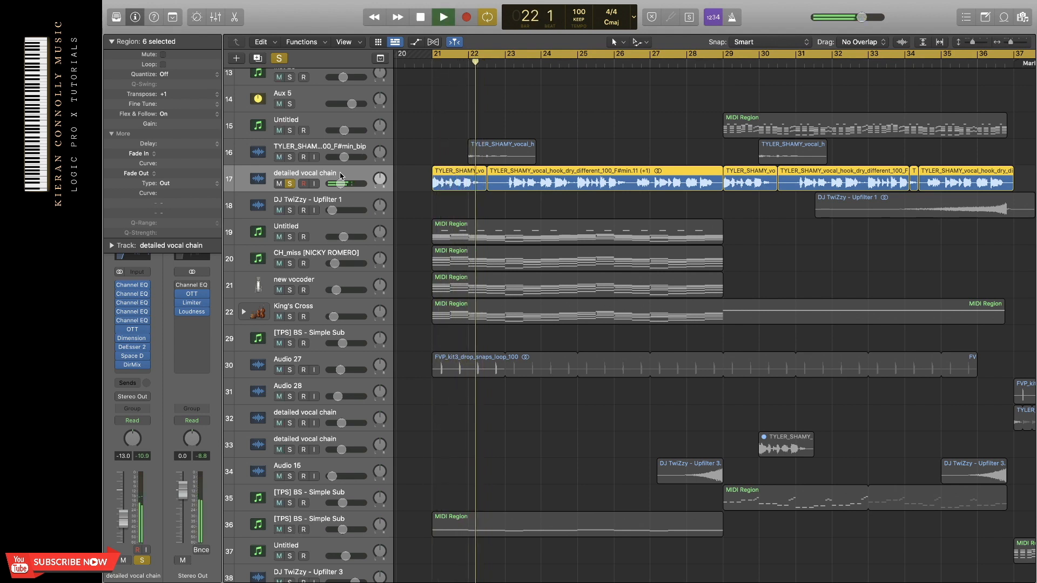
key(space)
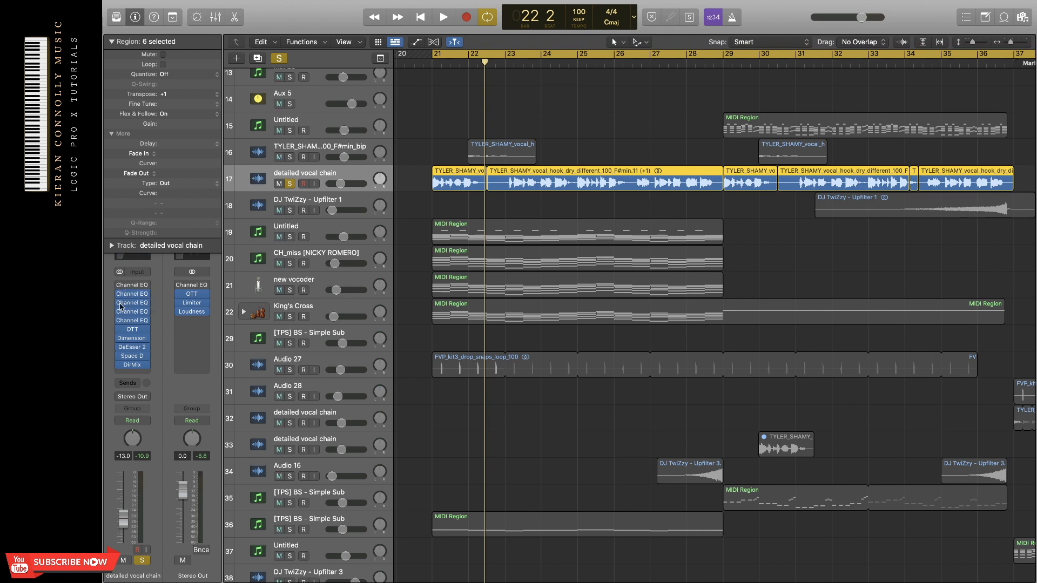
drag(119, 294, 119, 346)
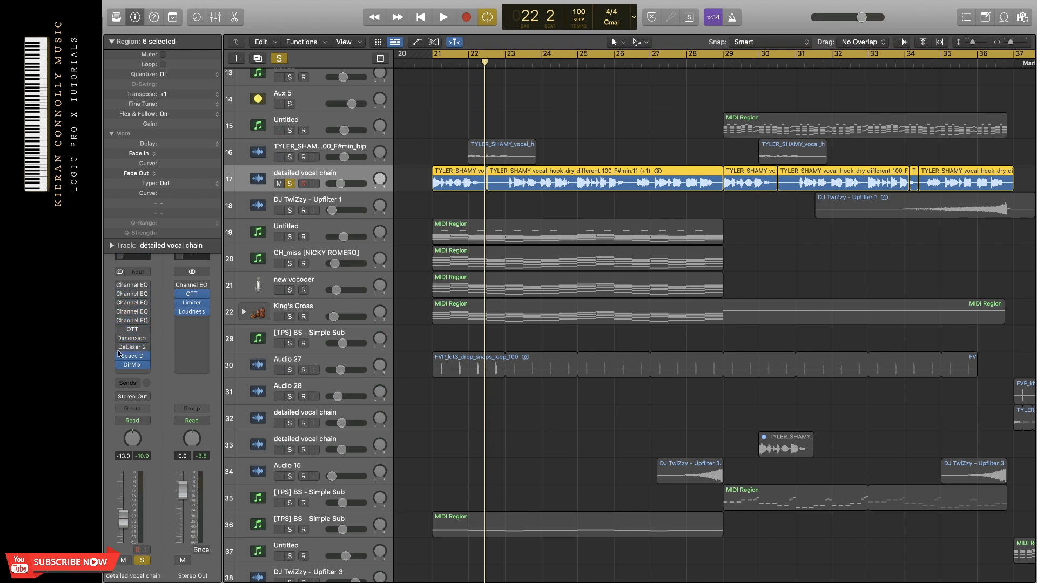
key(space)
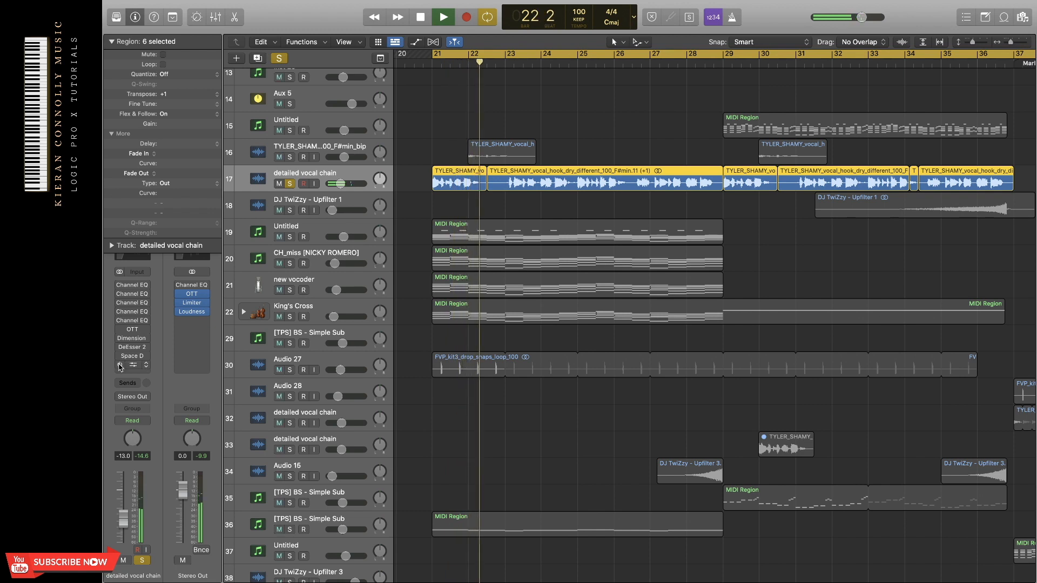
key(space)
drag(120, 366, 119, 319)
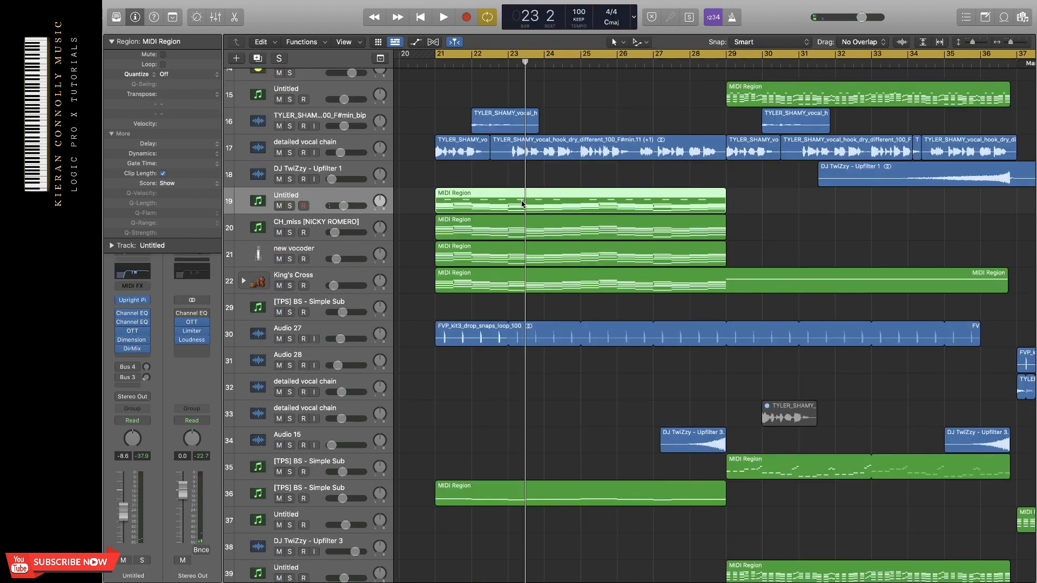
Open the MIDI region on track 19 in the Piano Roll, audition the track soloed, and close the editor
double_click(523, 202)
scroll(549, 297, down, 5)
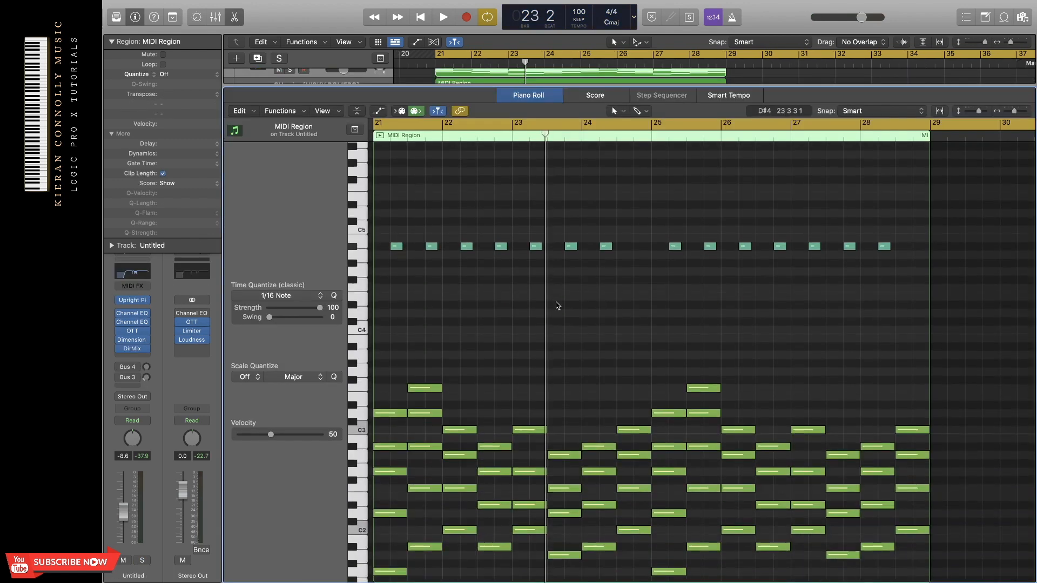
scroll(556, 302, down, 5)
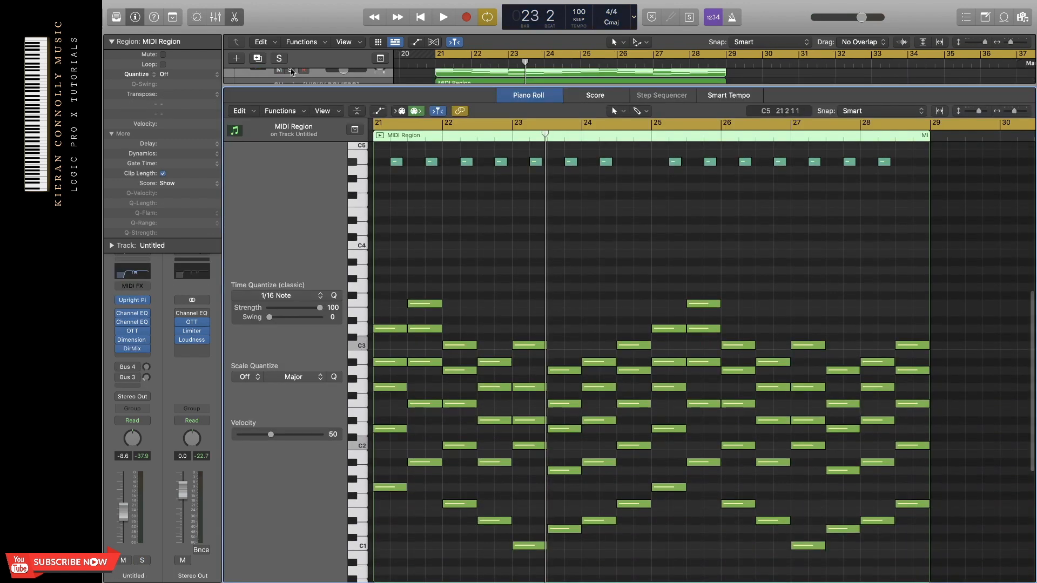
click(291, 71)
key(space)
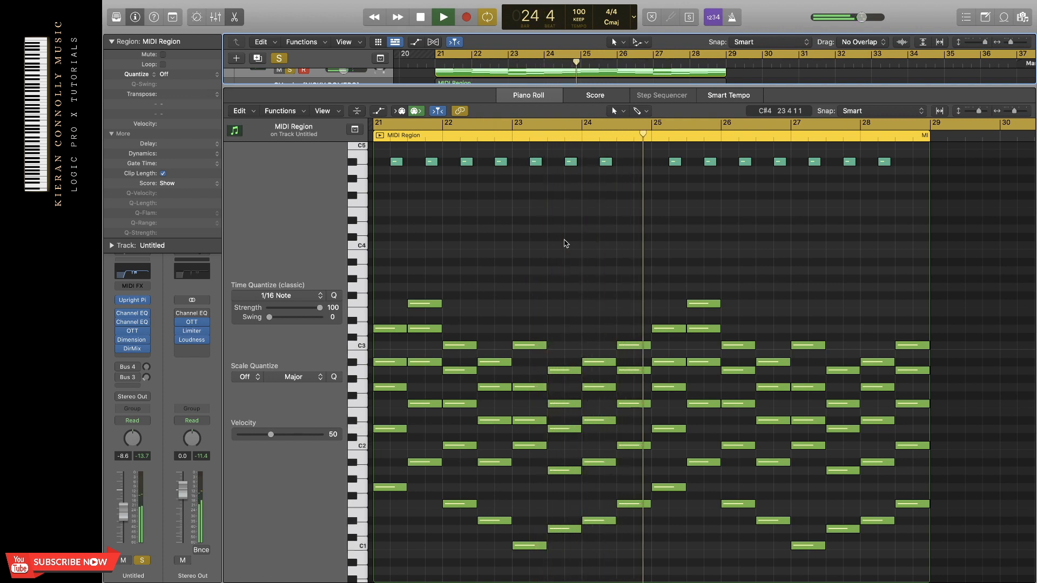
key(space)
scroll(566, 244, up, 2)
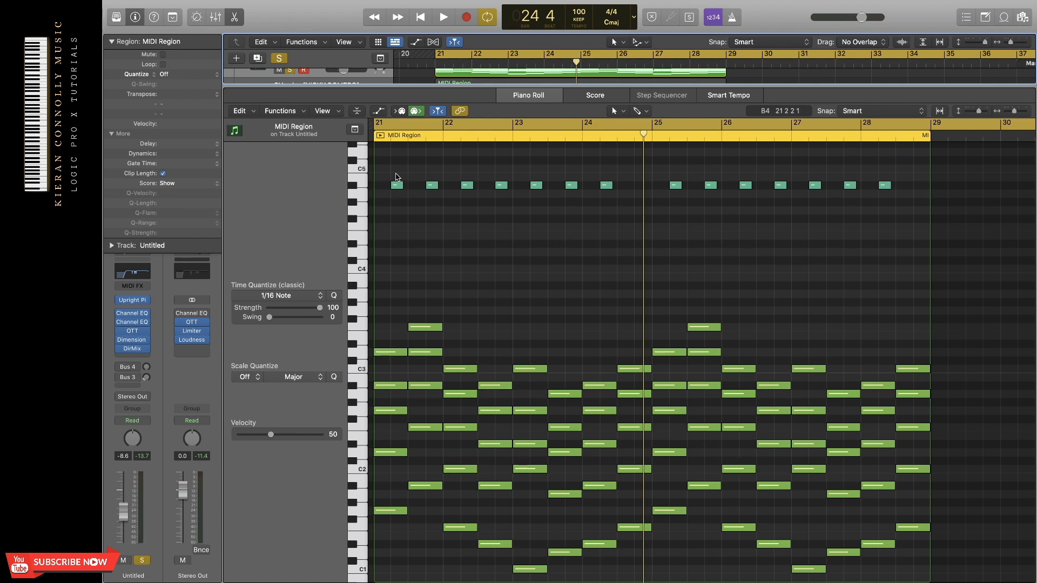
click(396, 187)
key(p)
Solo only the CH_miss [NICKY ROMERO] track, audition it, and inspect its Sylenth1 instrument and Channel EQ
click(295, 159)
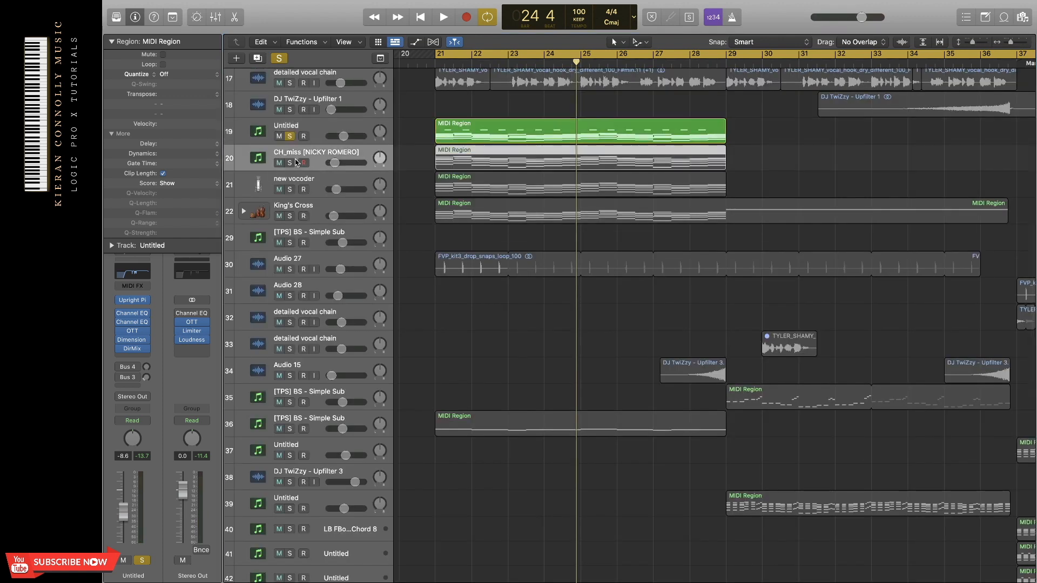
click(290, 136)
click(290, 163)
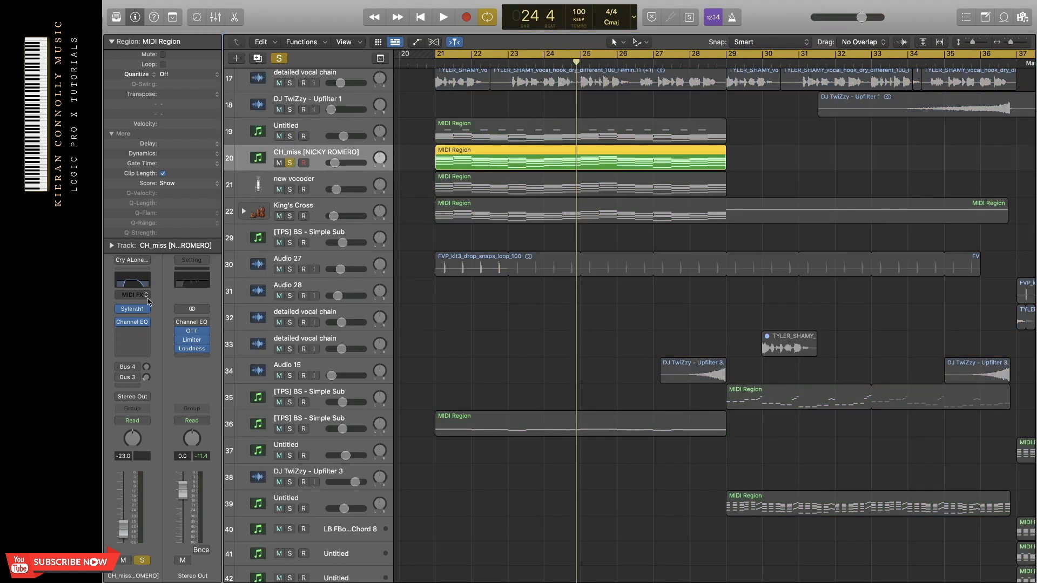
click(132, 311)
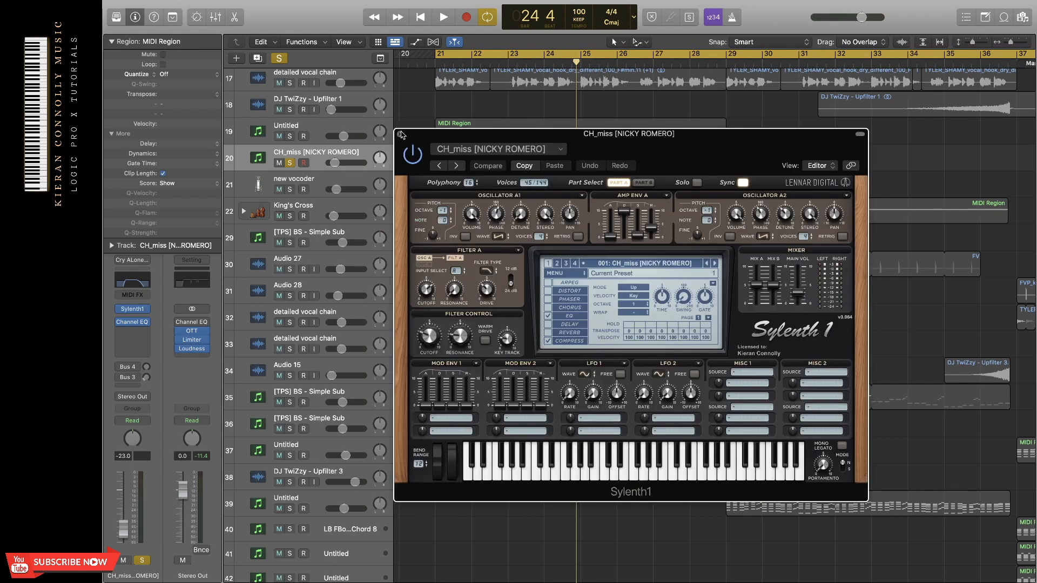
key(space)
click(402, 134)
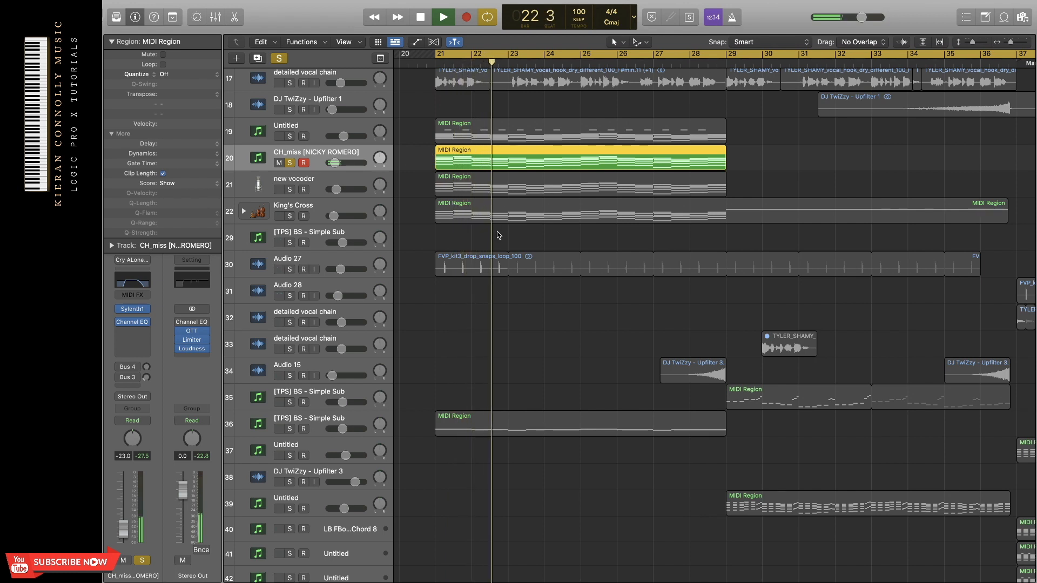
key(space)
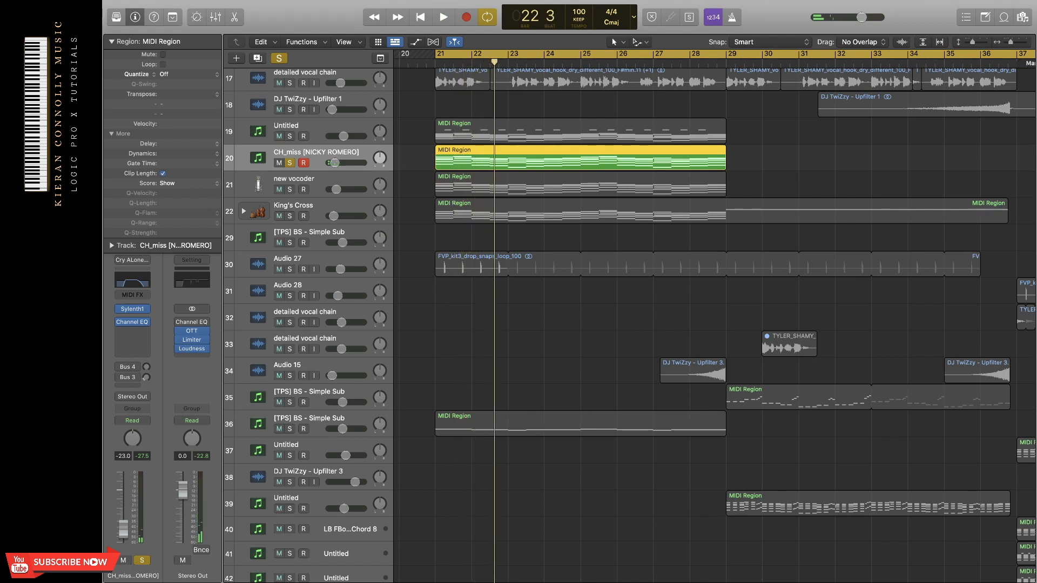
click(125, 283)
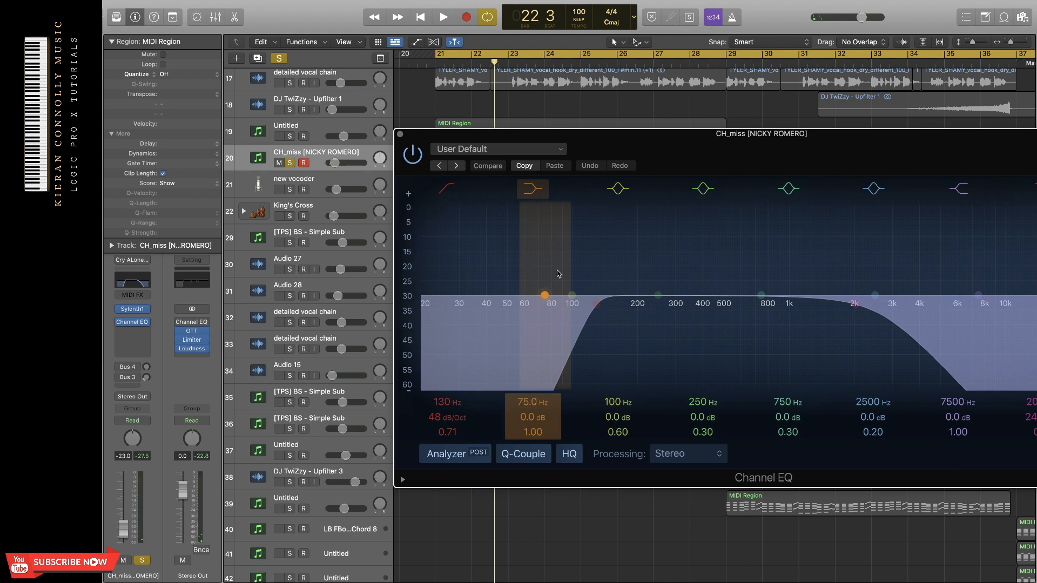
click(400, 135)
Solo only the new vocoder track and audition it with its EVOC 20 PolySynth settings in view
click(290, 163)
click(290, 189)
click(306, 183)
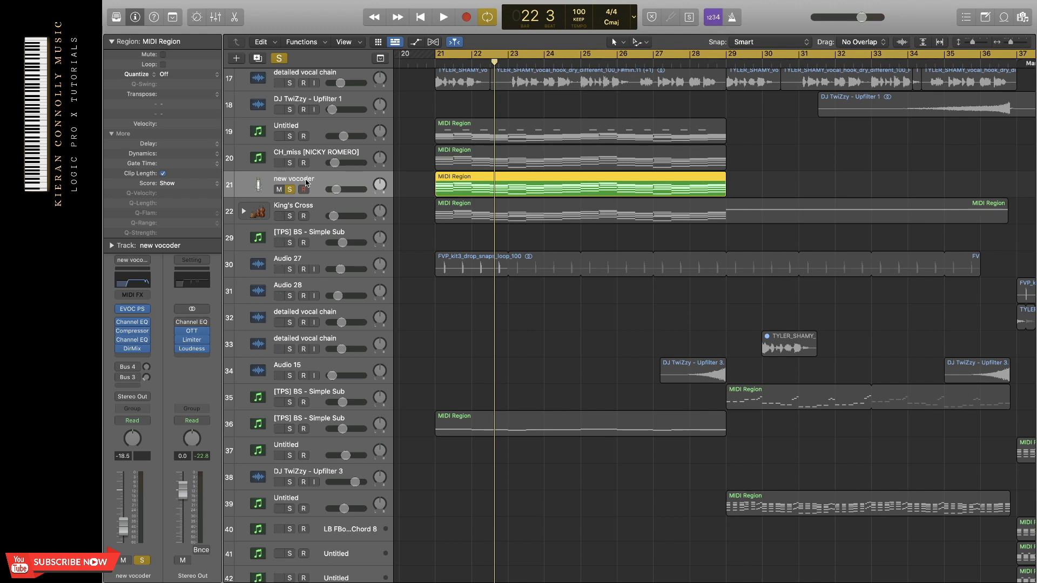
click(133, 310)
drag(667, 167, 833, 176)
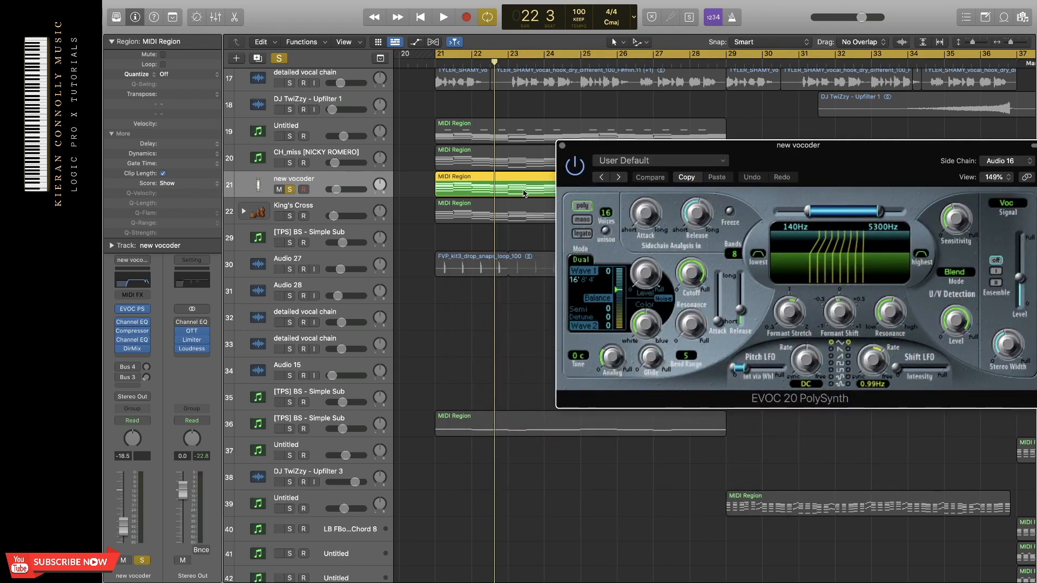
key(space)
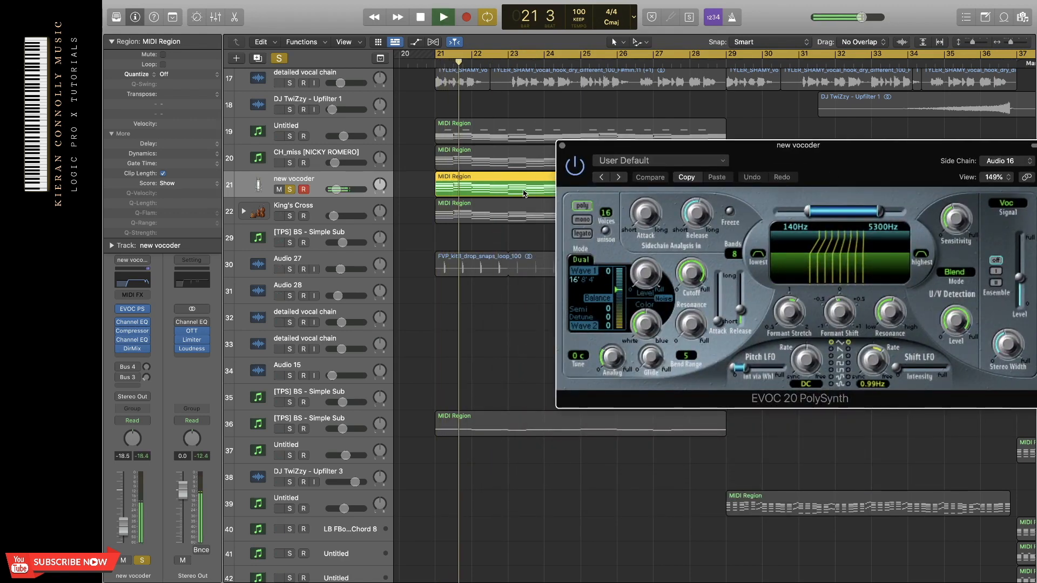
key(space)
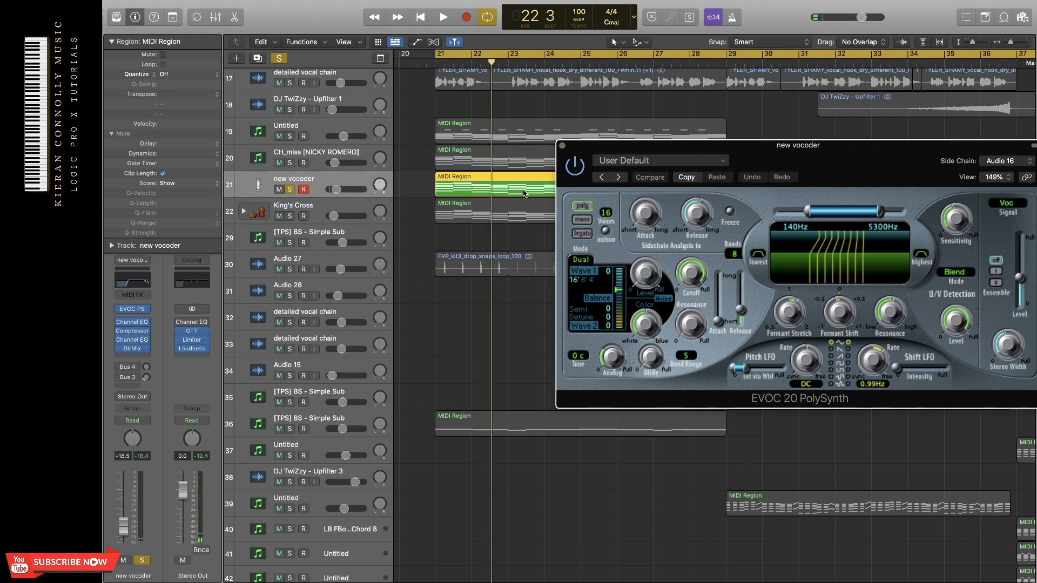
click(562, 147)
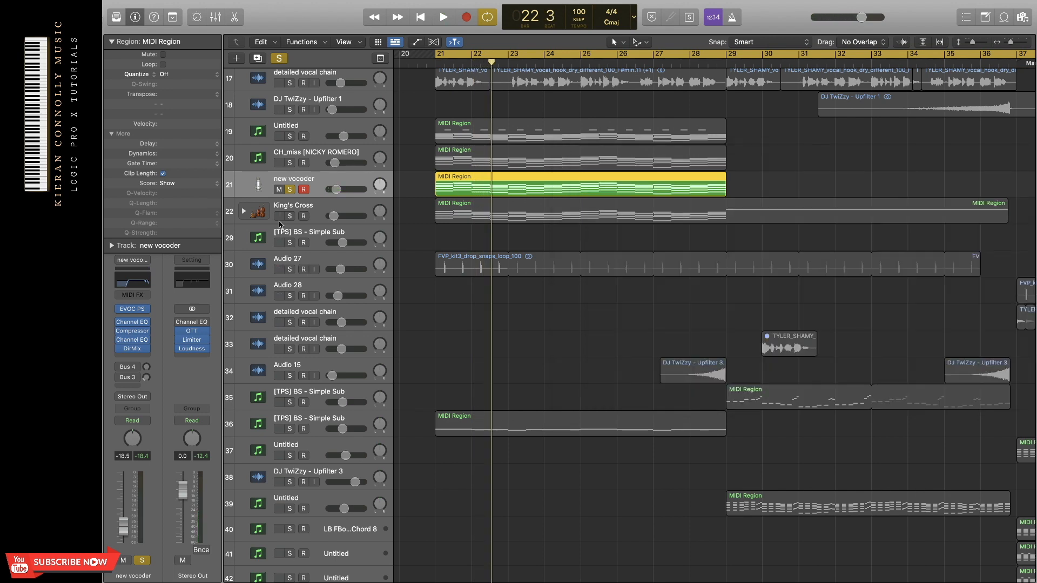
Solo only the King's Cross track, audition it, and turn its solo off
click(290, 216)
click(290, 190)
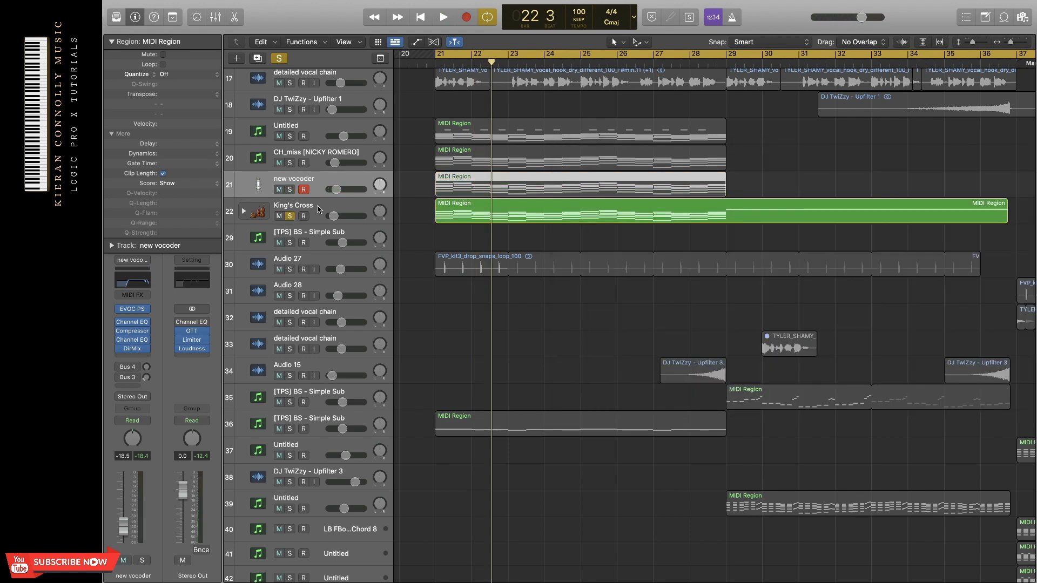
click(451, 214)
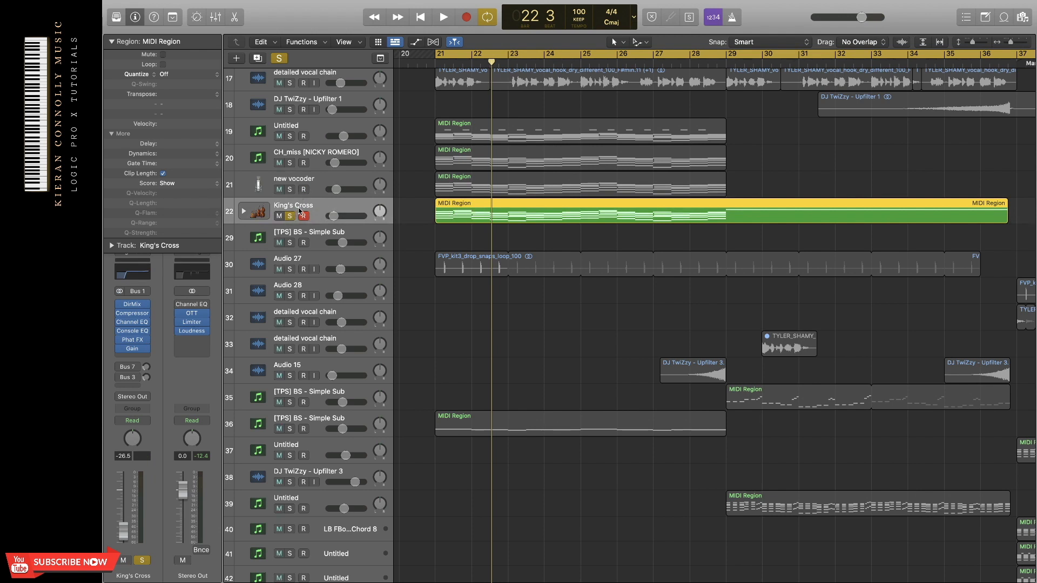
drag(134, 296, 165, 315)
key(space)
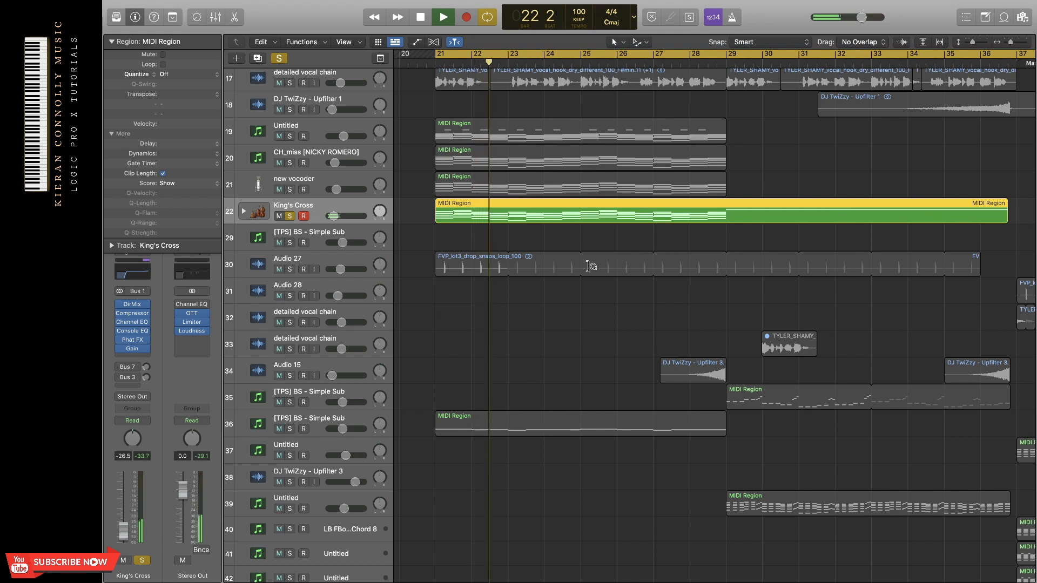
key(space)
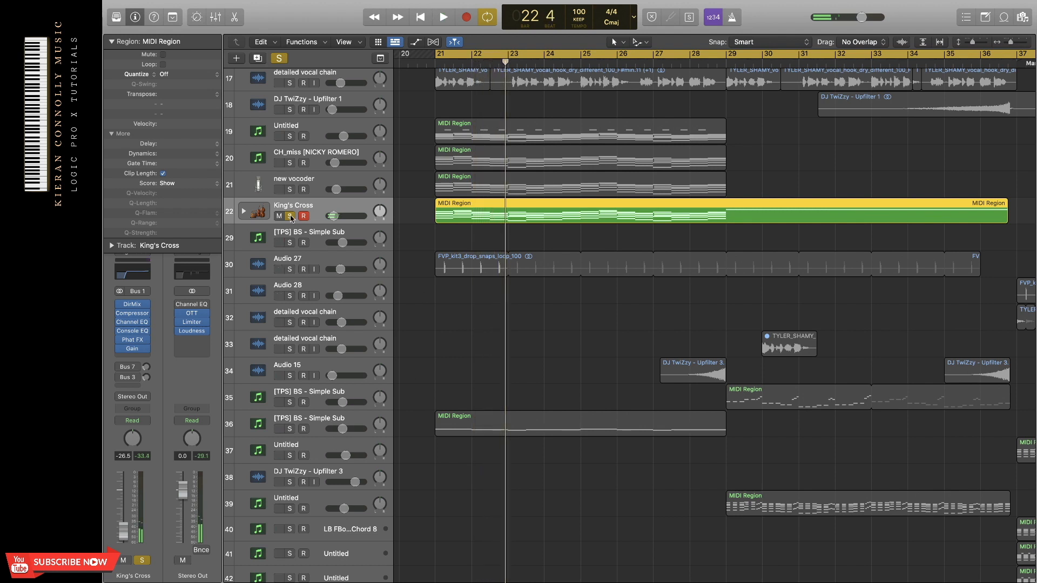
click(290, 216)
Solo the [TPS] BS - Simple Sub track 36 and audition it with its Sylenth1 settings in view
click(319, 423)
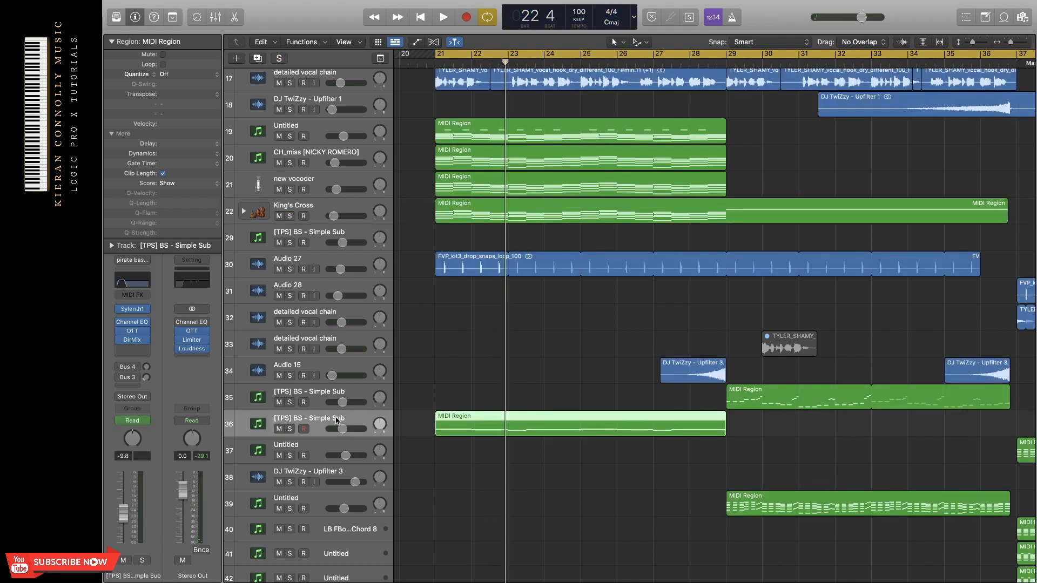
click(290, 429)
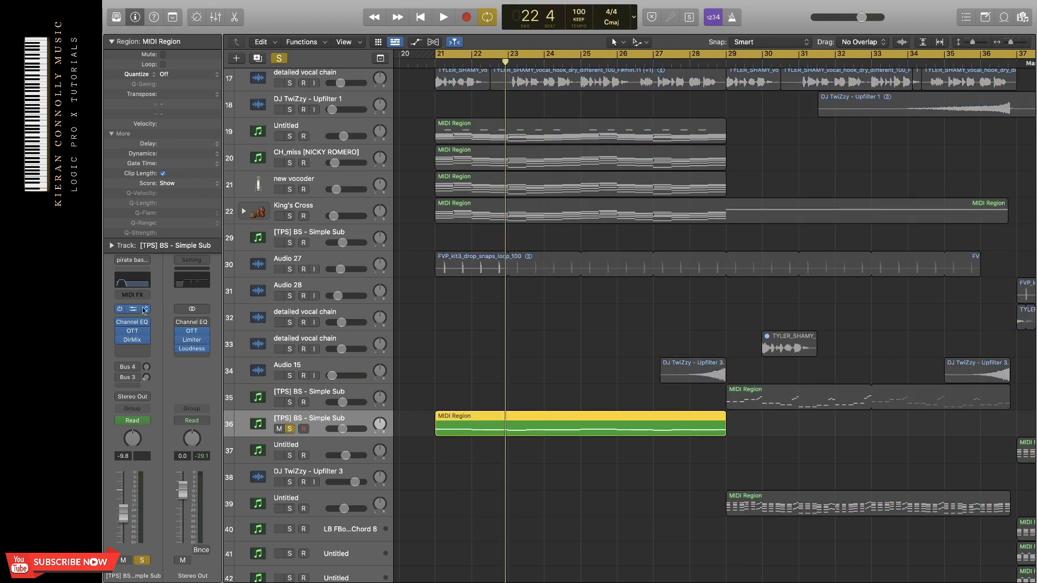
click(144, 310)
key(space)
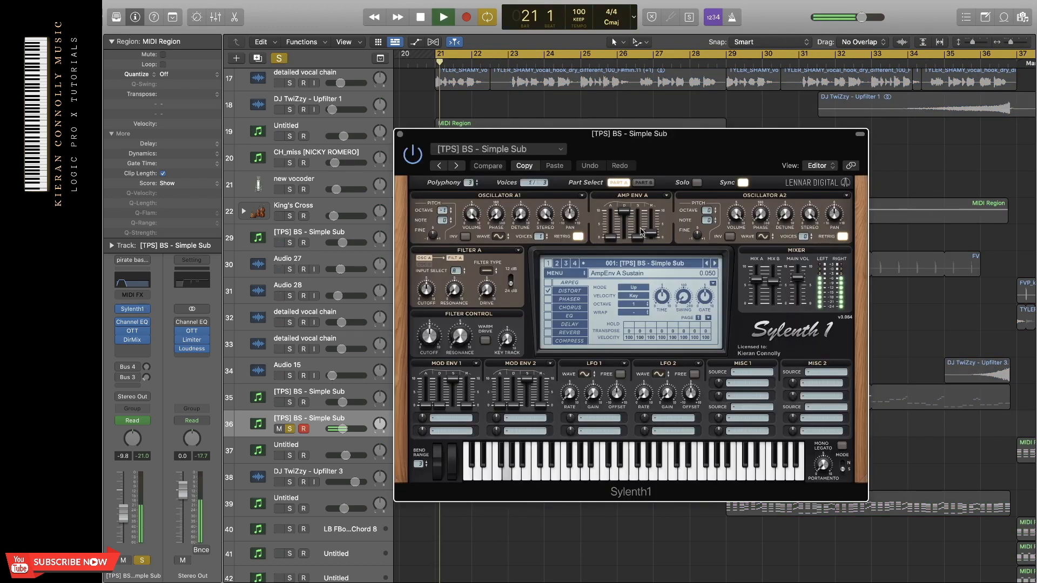
key(space)
click(400, 134)
Solo only the snaps loop on the Audio 27 track and audition it
click(289, 269)
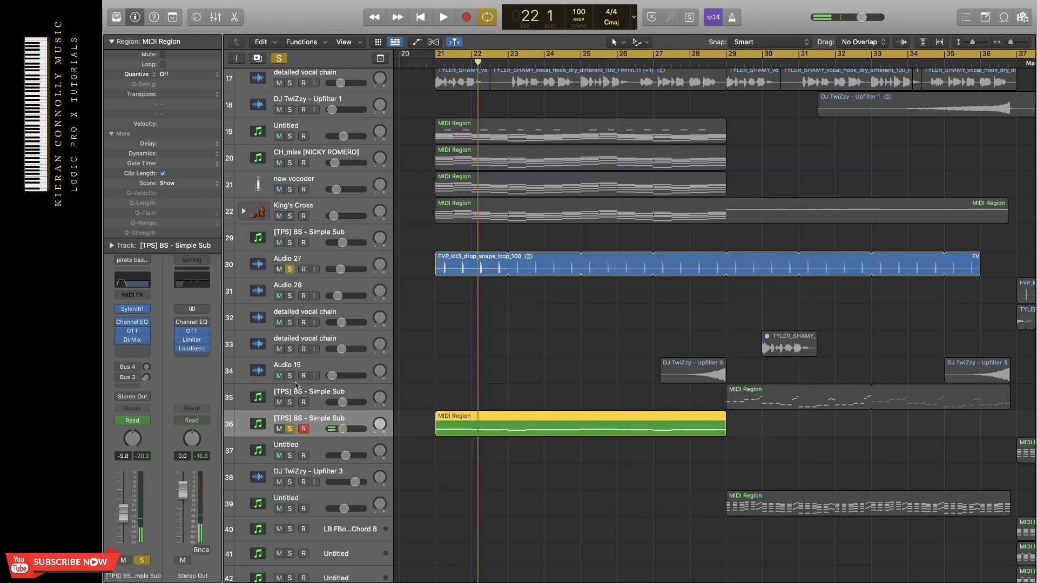
click(289, 428)
key(space)
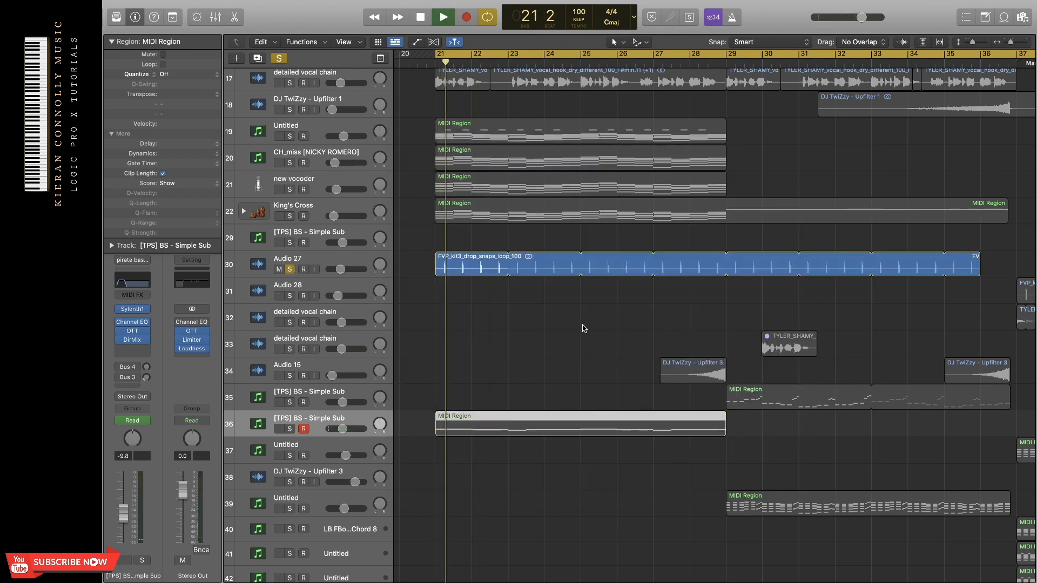
key(space)
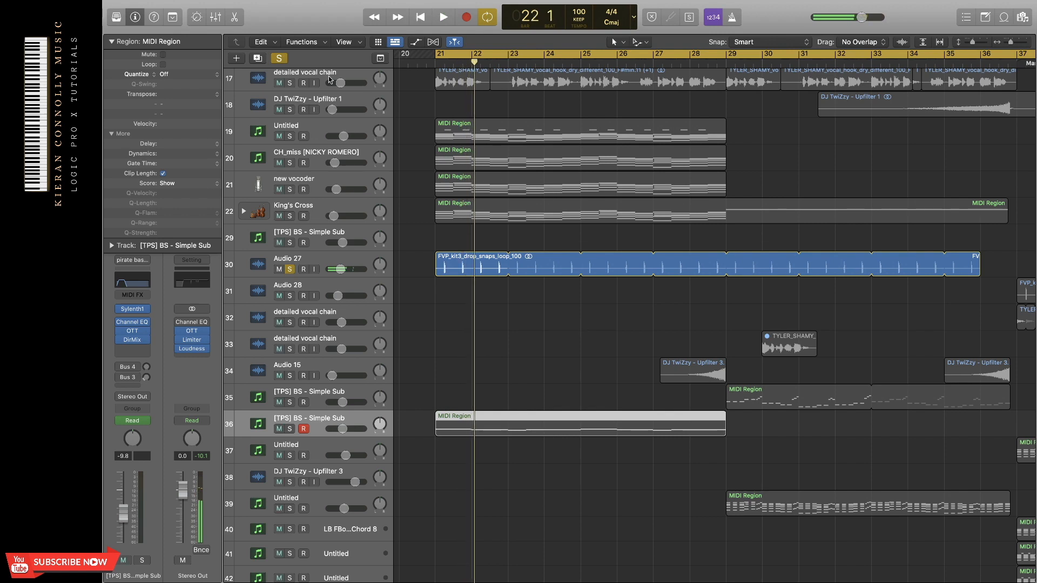
Clear all track solos and play the full arrangement from bar 21
click(278, 57)
scroll(544, 144, up, 3)
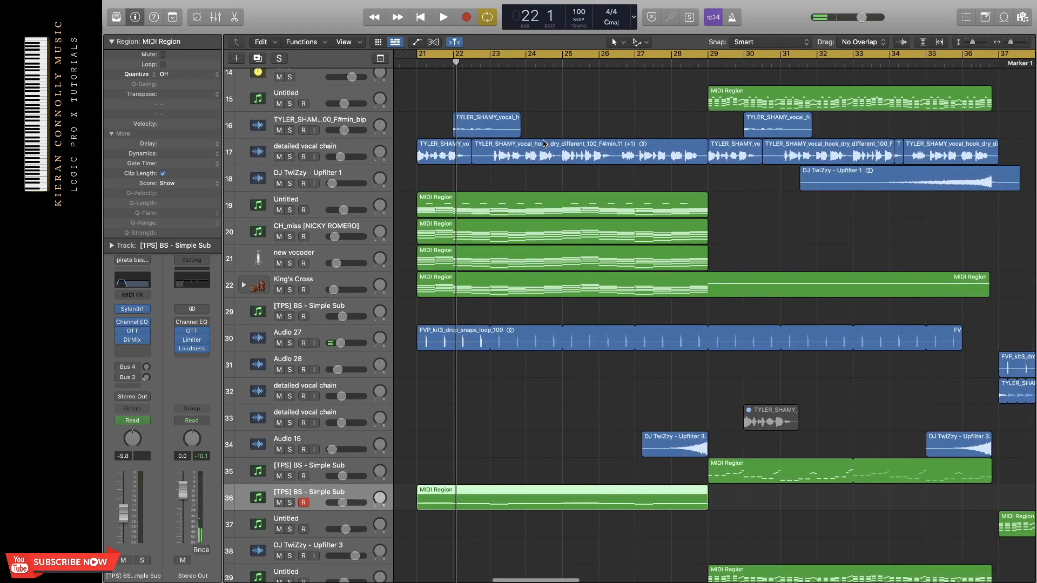
key(space)
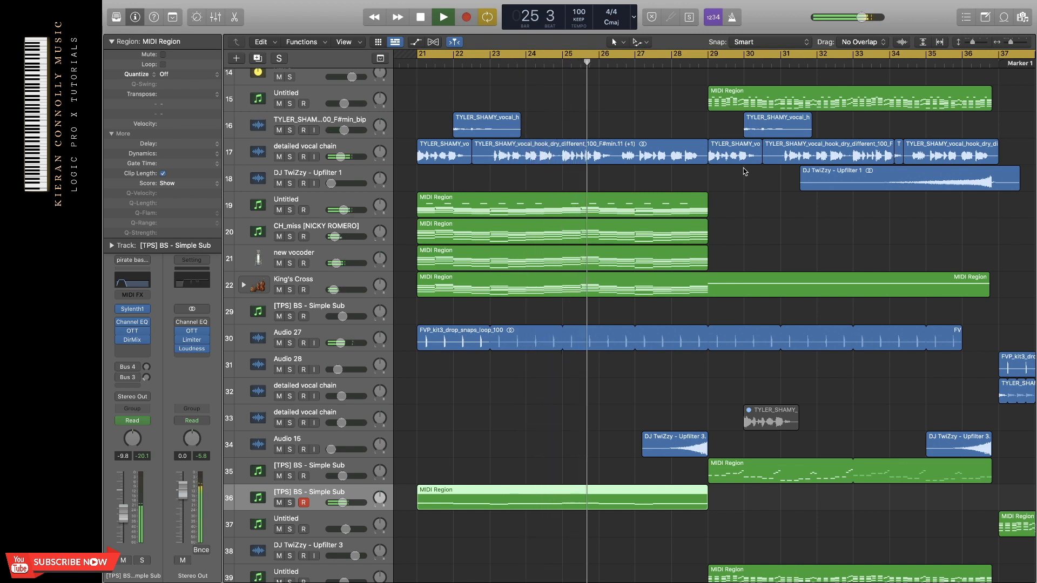
key(space)
Set the cycle range to bars 29 to 37
scroll(744, 172, right, 5)
drag(534, 52, 821, 84)
Solo the TruePianos track 15 and open its MIDI region at bar 29 in the Piano Roll
scroll(819, 85, up, 3)
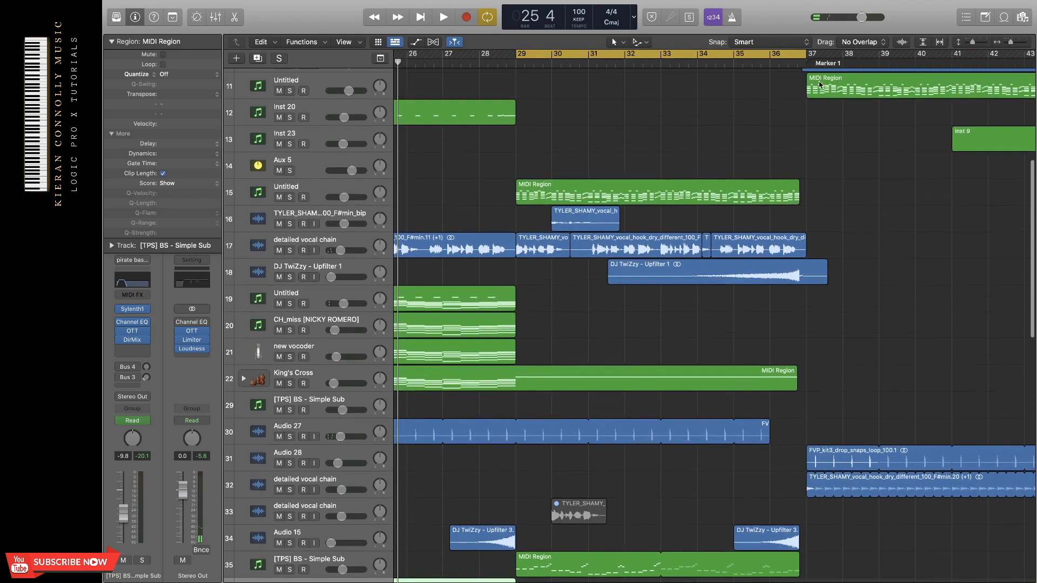
click(333, 184)
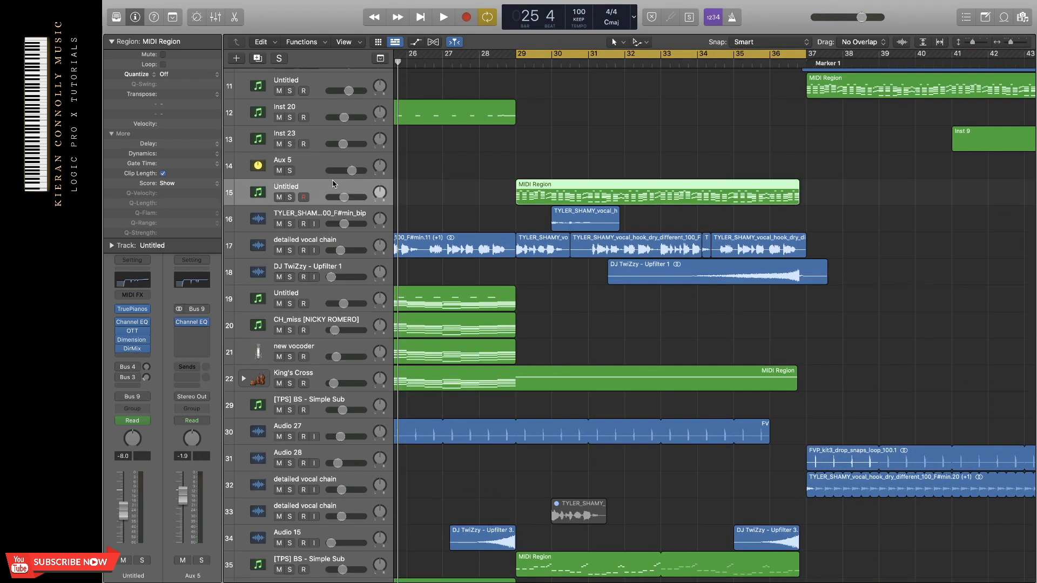
click(290, 198)
double_click(632, 194)
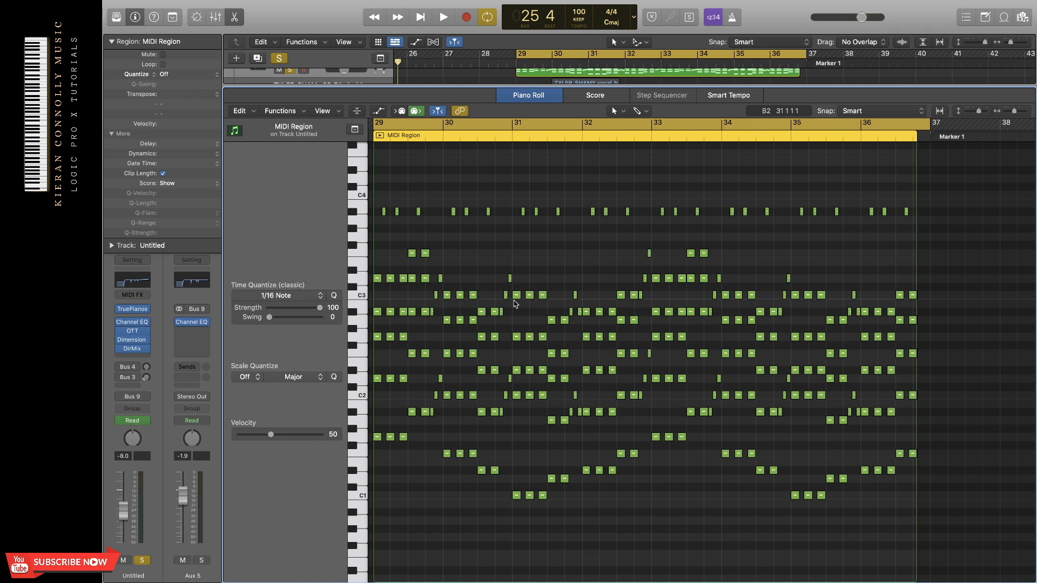
Play the soloed TruePianos region from bar 29 in the Piano Roll, follow its notes, and close the editor
scroll(447, 234, up, 5)
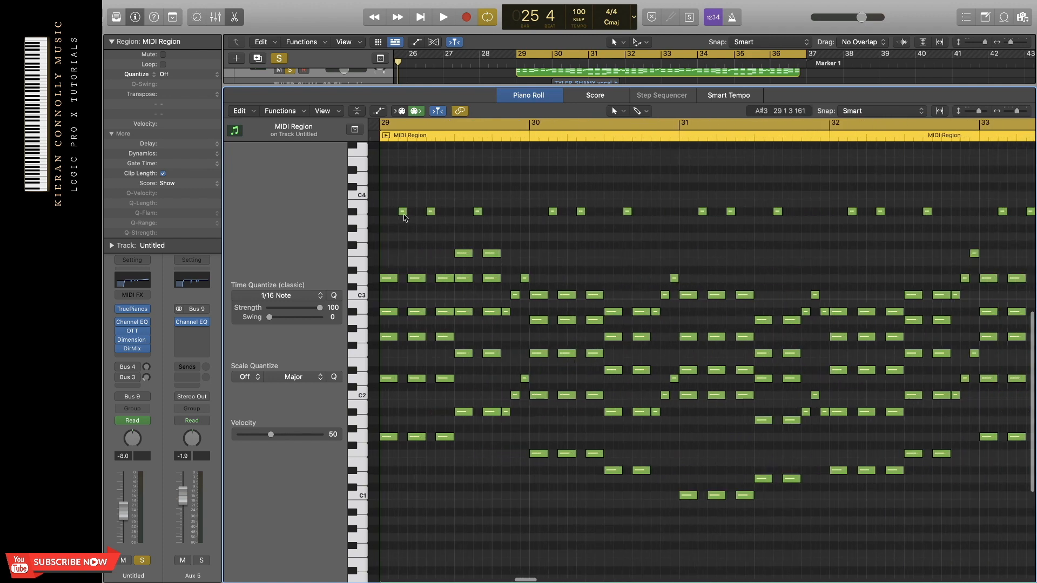
key(space)
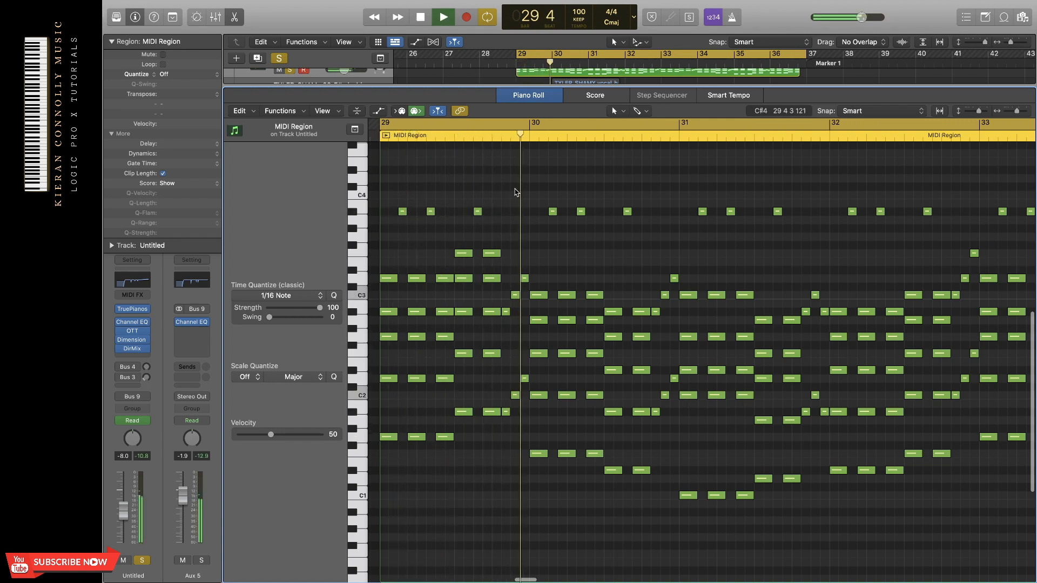
scroll(516, 192, right, 3)
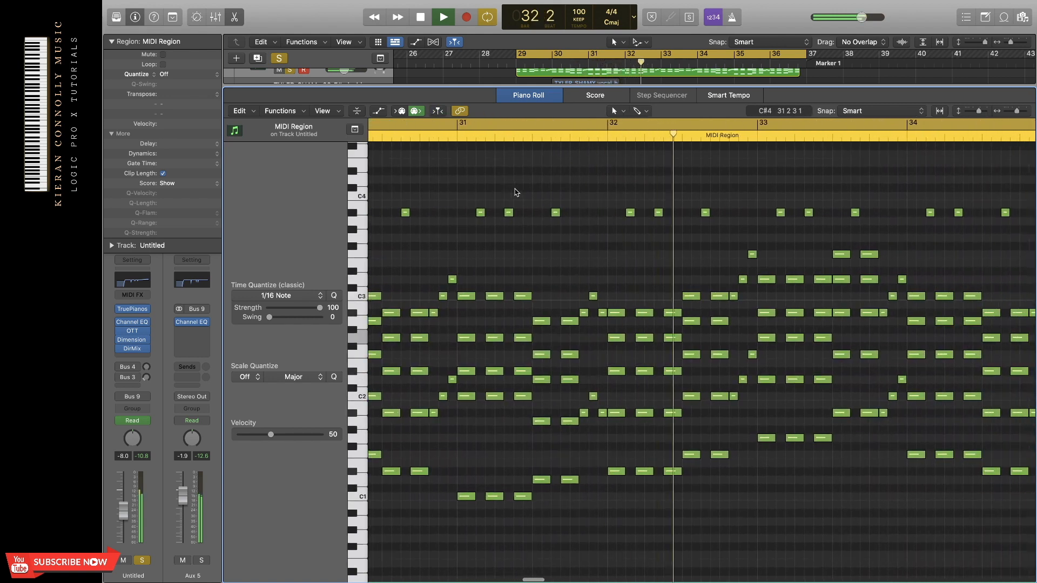
key(space)
key(e)
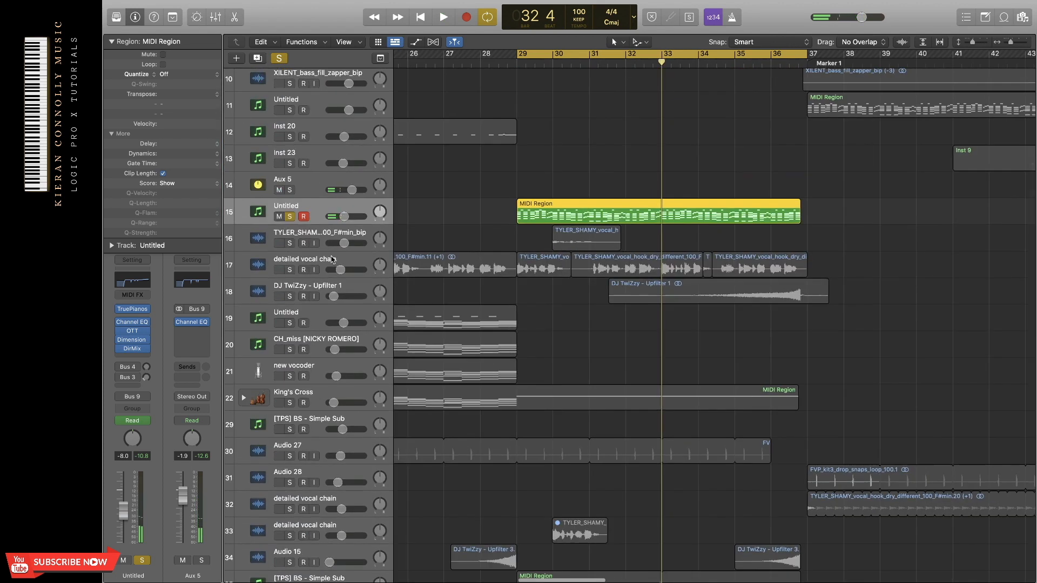
Solo King's Cross track 22 together with TruePianos track 15 and audition them from bar 29, toggling the piano's solo to compare
scroll(345, 277, down, 5)
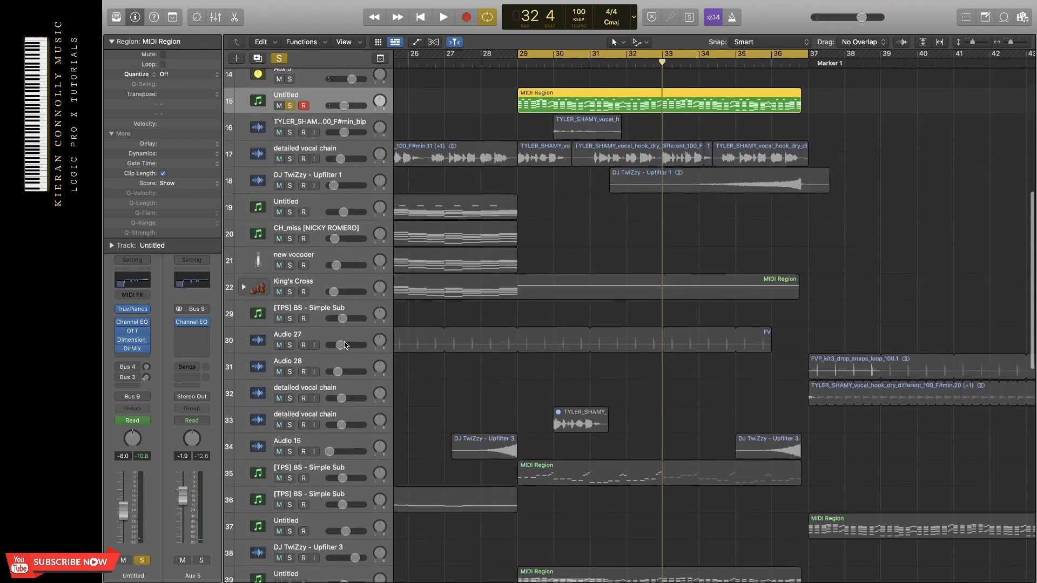
click(290, 277)
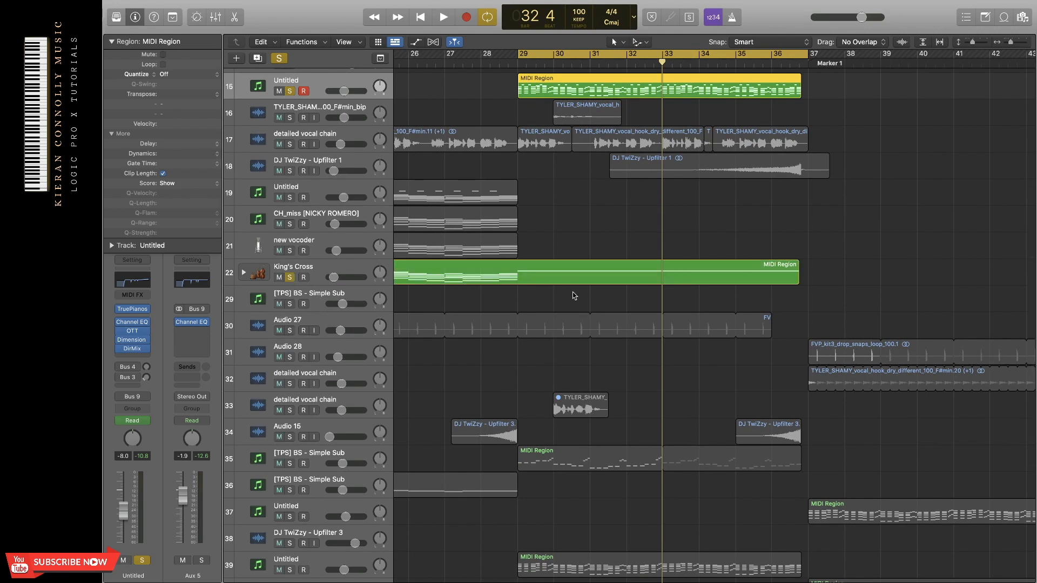
key(space)
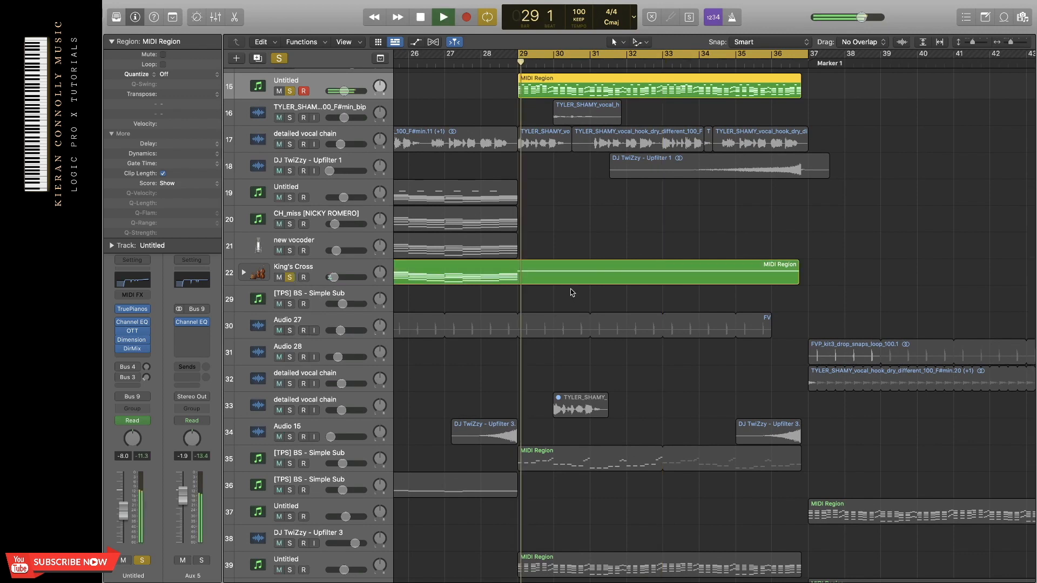
click(289, 91)
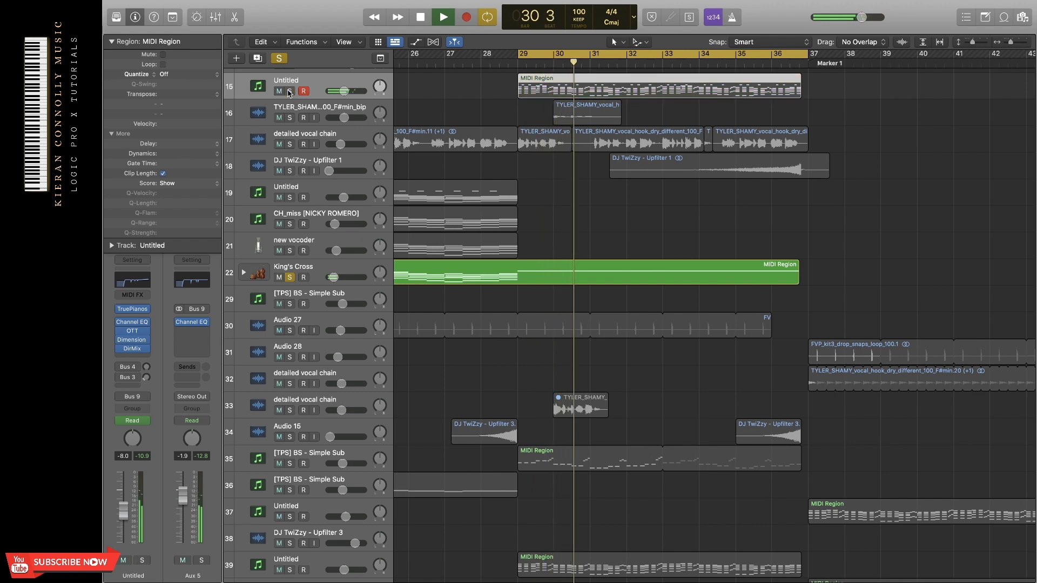
click(289, 91)
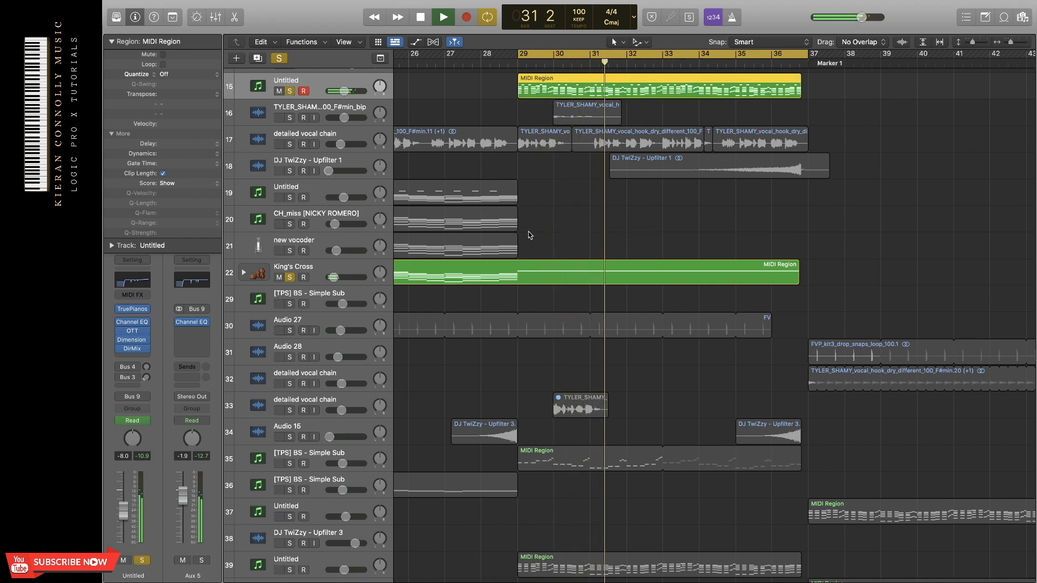
key(space)
Inspect the bass notes of the [TPS] BS - Simple Sub region on track 35 in the Piano Roll
scroll(610, 351, down, 2)
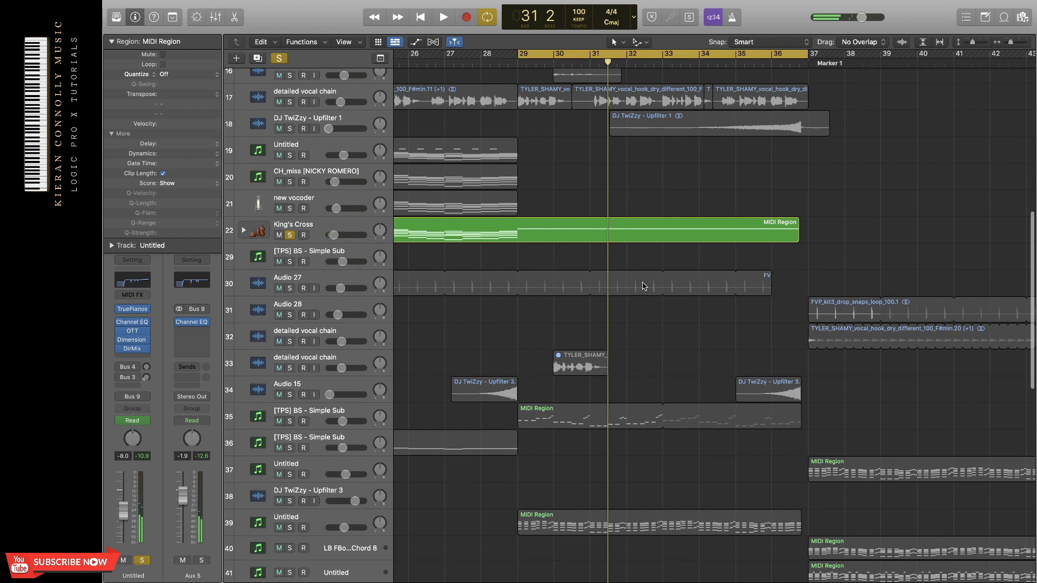
scroll(693, 290, down, 5)
double_click(701, 249)
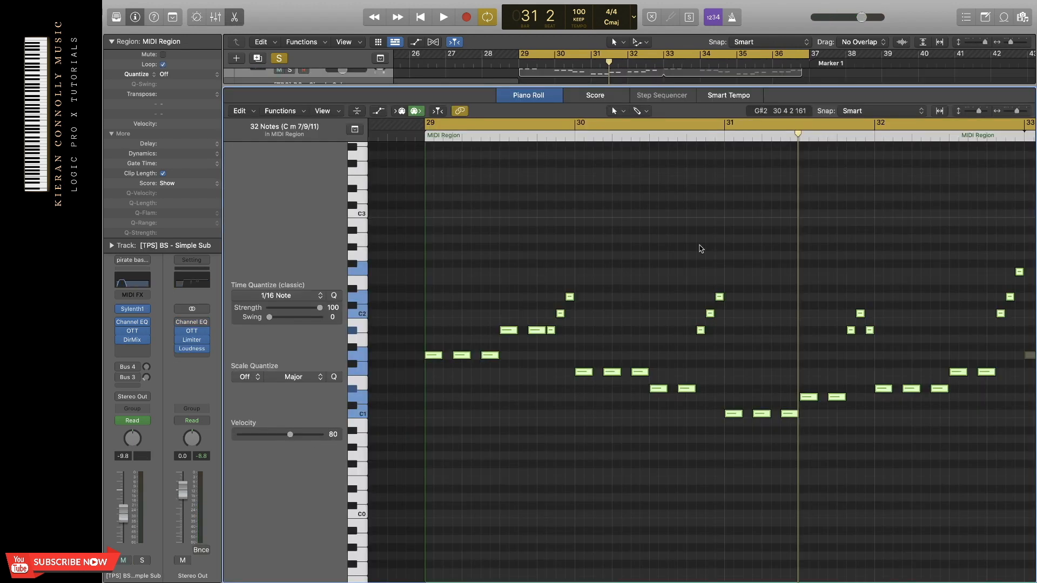
key(super+Left)
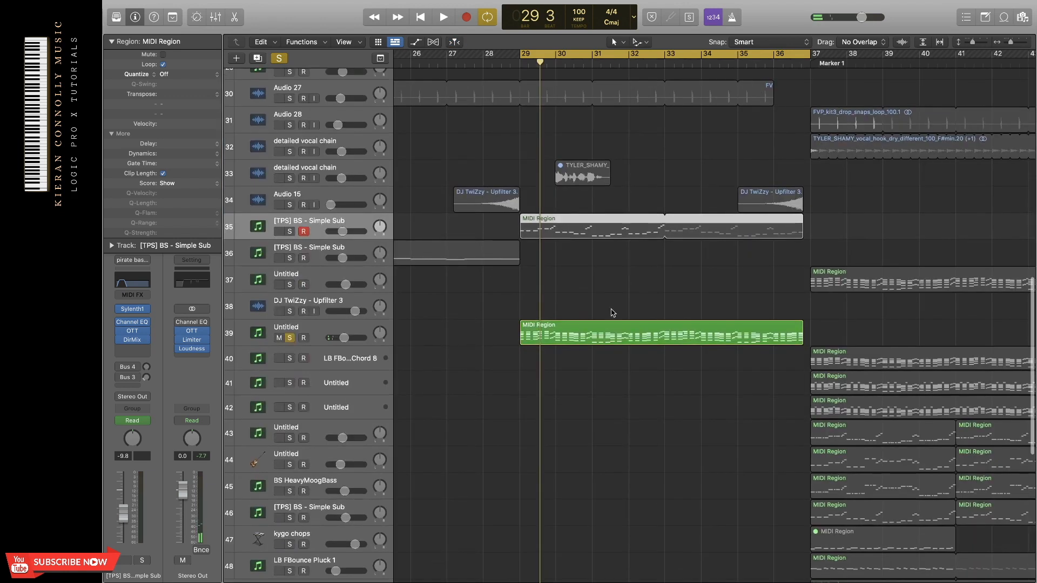
Audition the Ample Guitar region on track 39 in the Piano Roll and inspect that track's Channel EQ
double_click(609, 332)
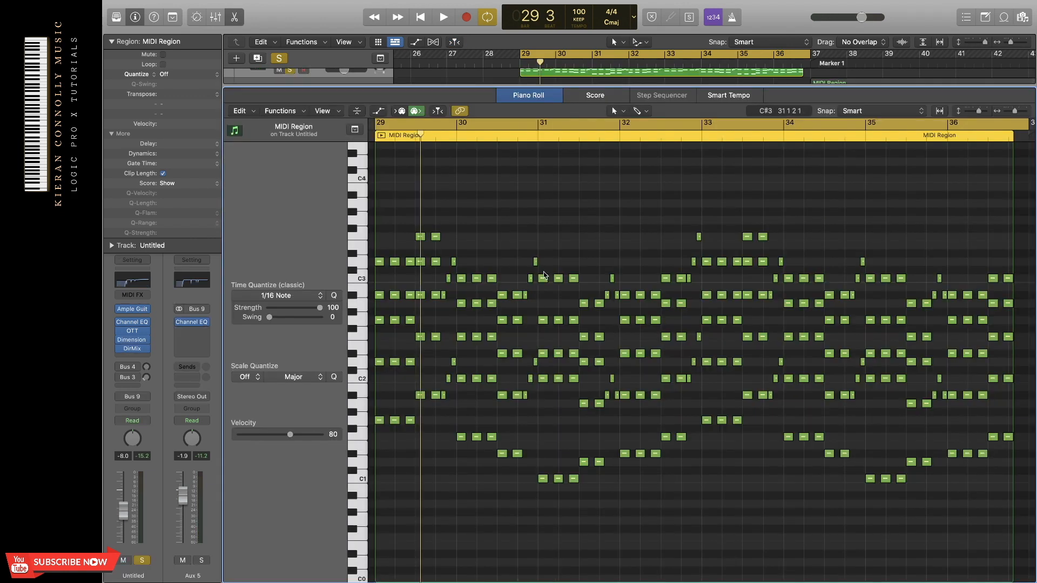
key(space)
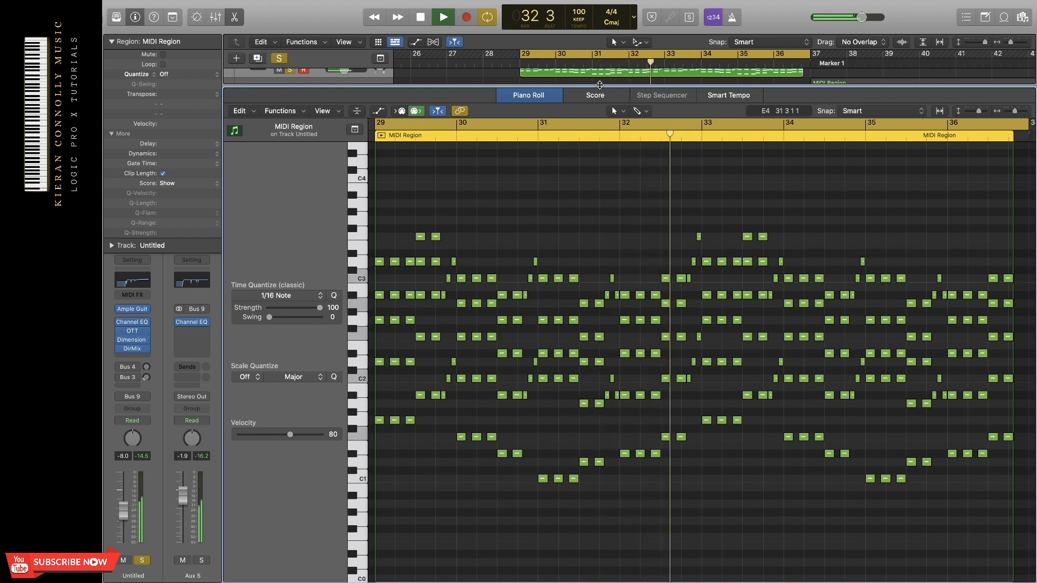
key(space)
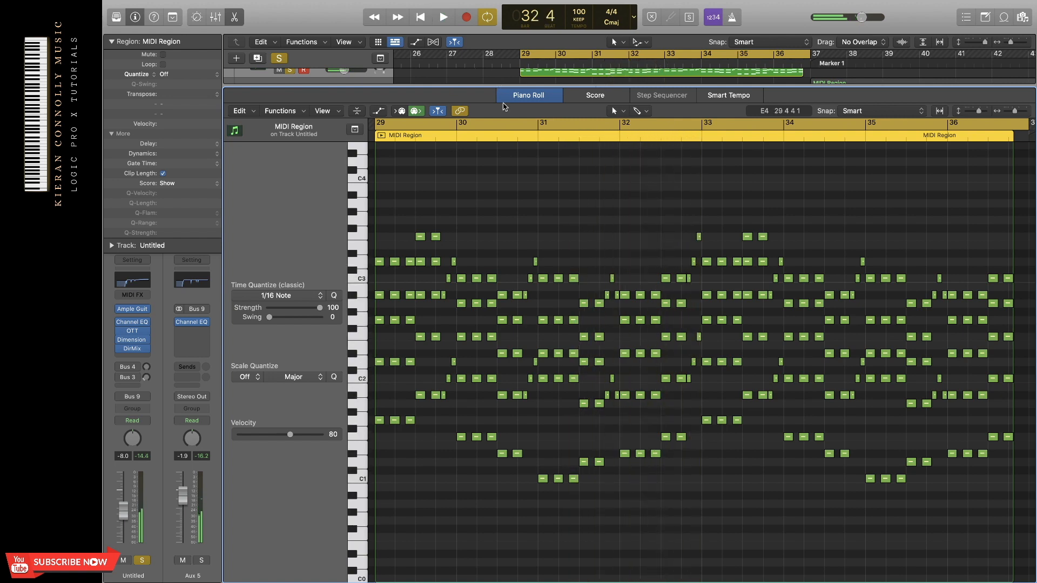
drag(503, 107, 410, 578)
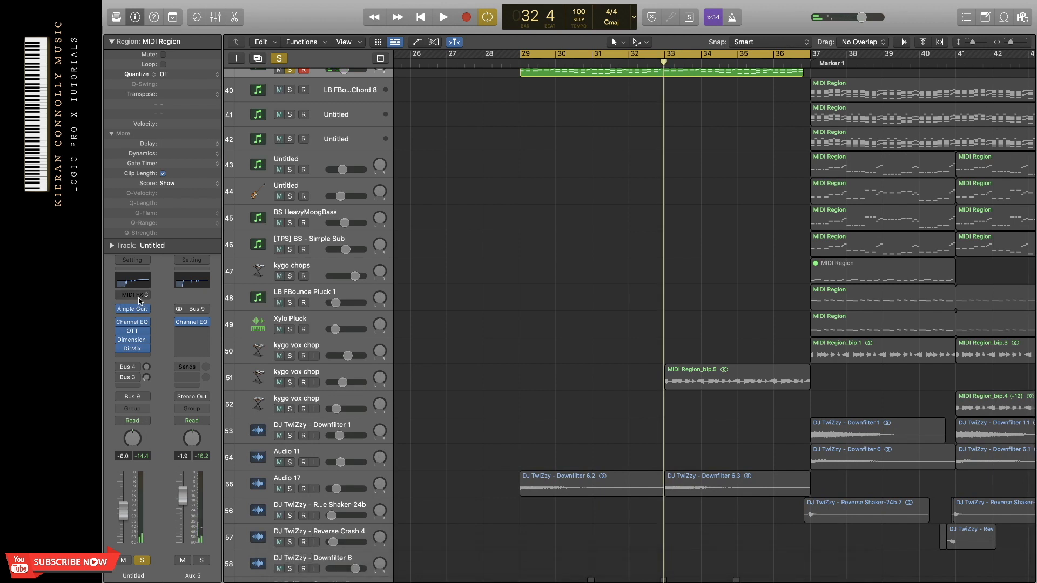
click(138, 282)
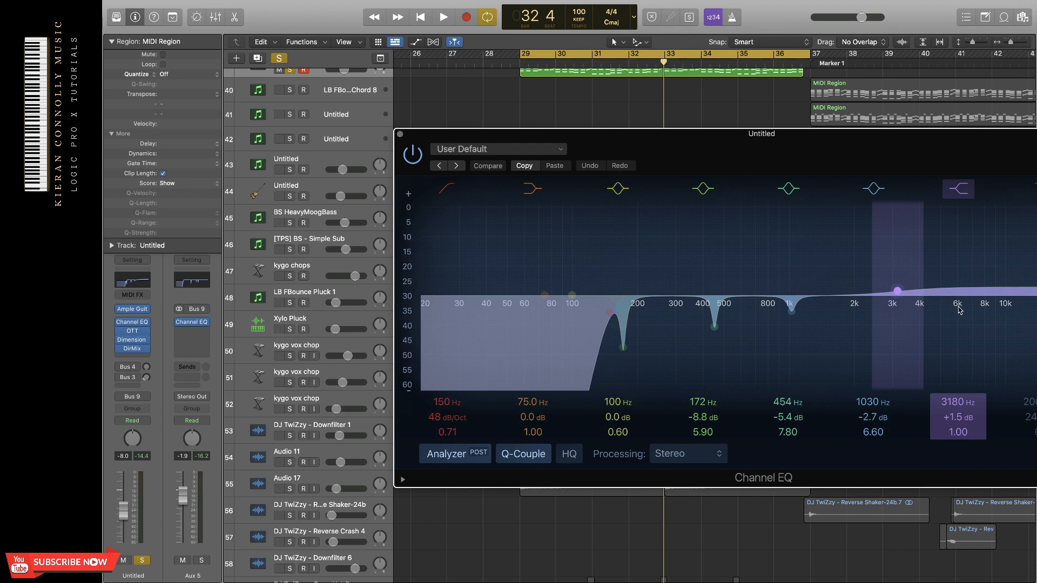
click(400, 134)
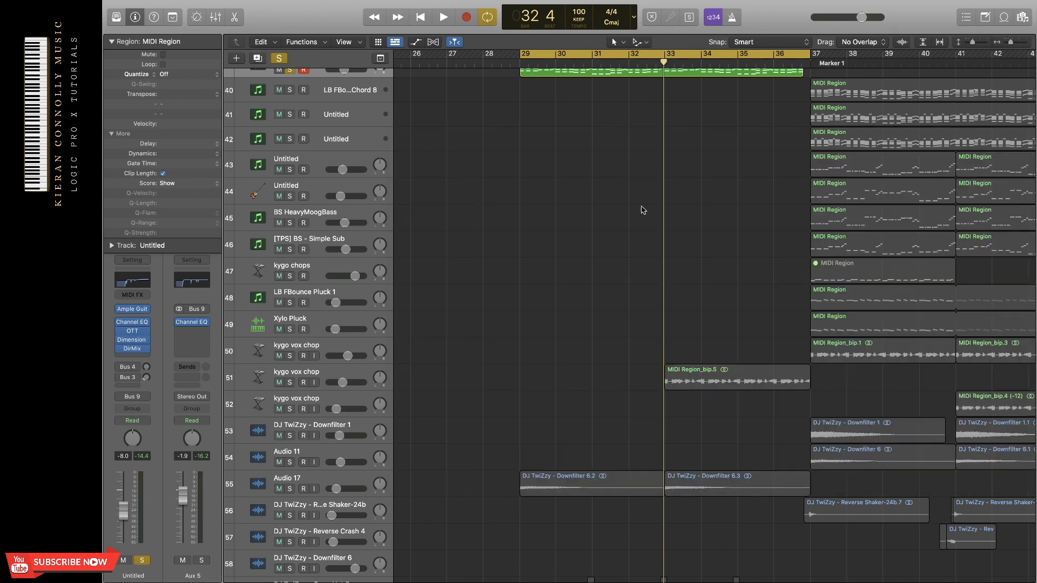
Hide the track automation and set the cycle range from bar 33 to about bar 38.5
scroll(642, 210, right, 4)
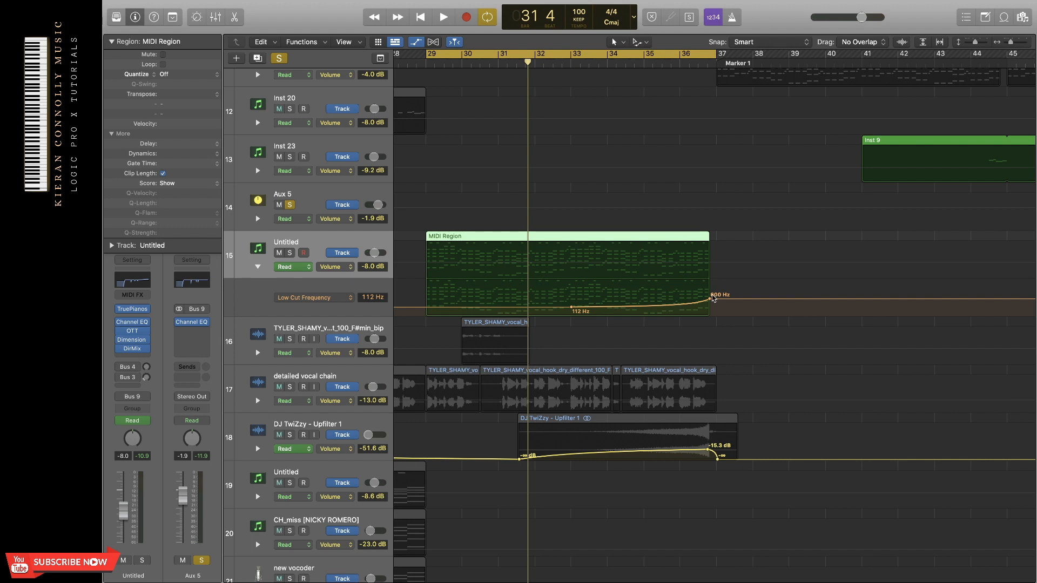
key(a)
scroll(659, 102, up, 4)
click(673, 57)
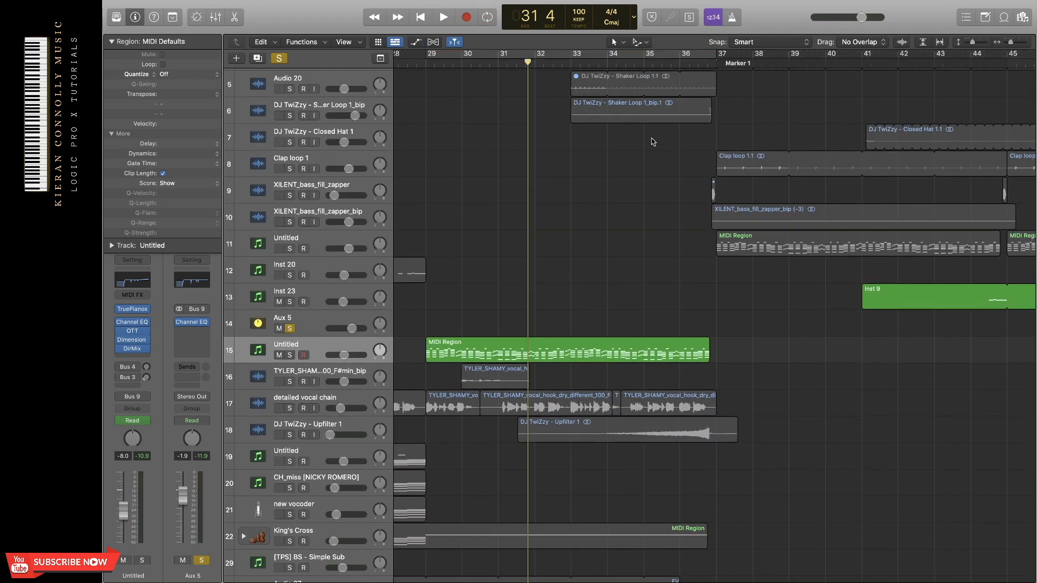
scroll(650, 138, up, 4)
drag(574, 57, 771, 62)
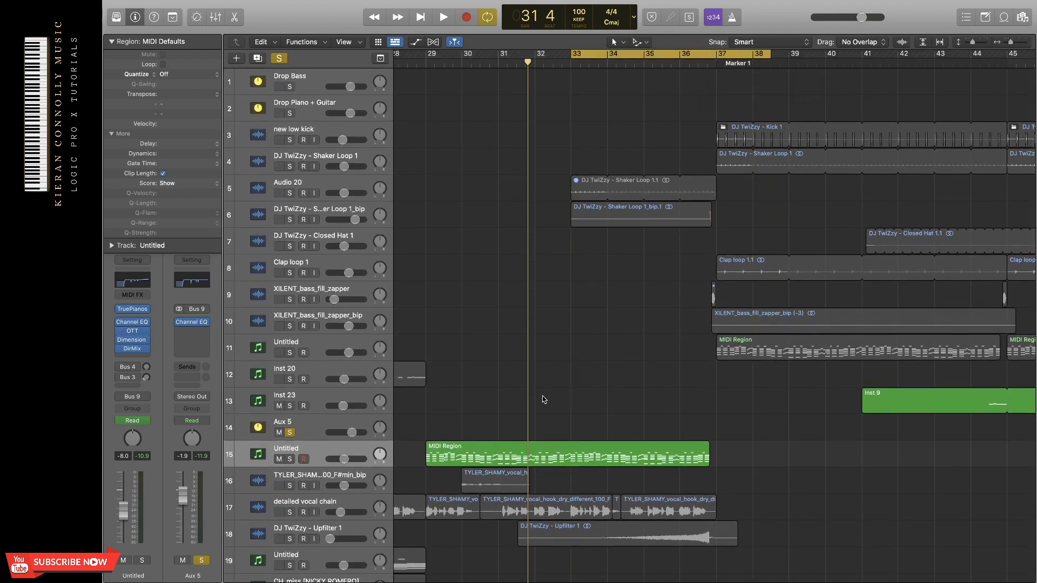
Add the DJ TwiZzy Shaker Loop 1_bip track 6 to the solo, audition it from bar 33, and clear all solos
click(290, 219)
click(641, 228)
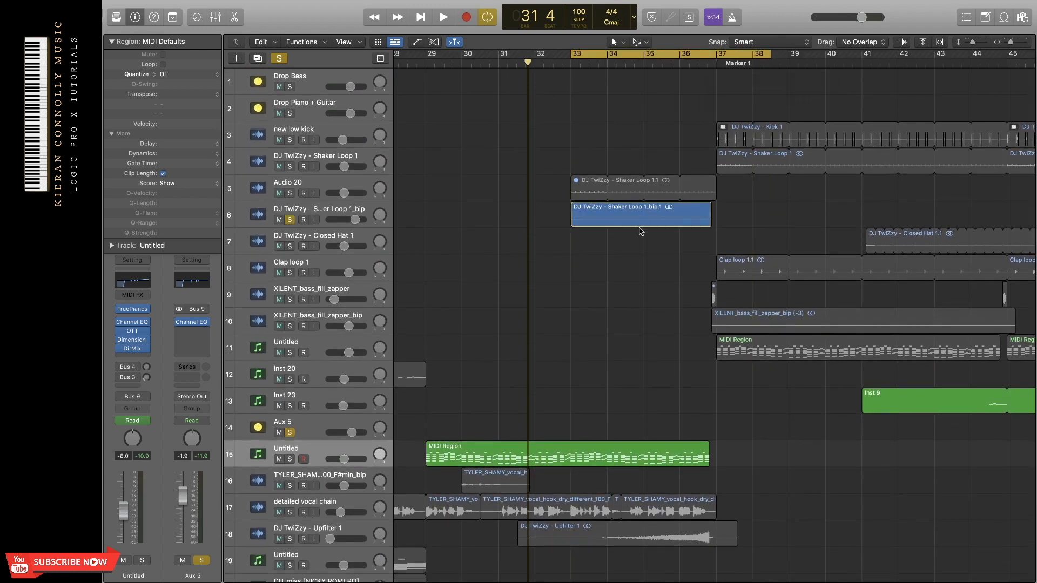
key(space)
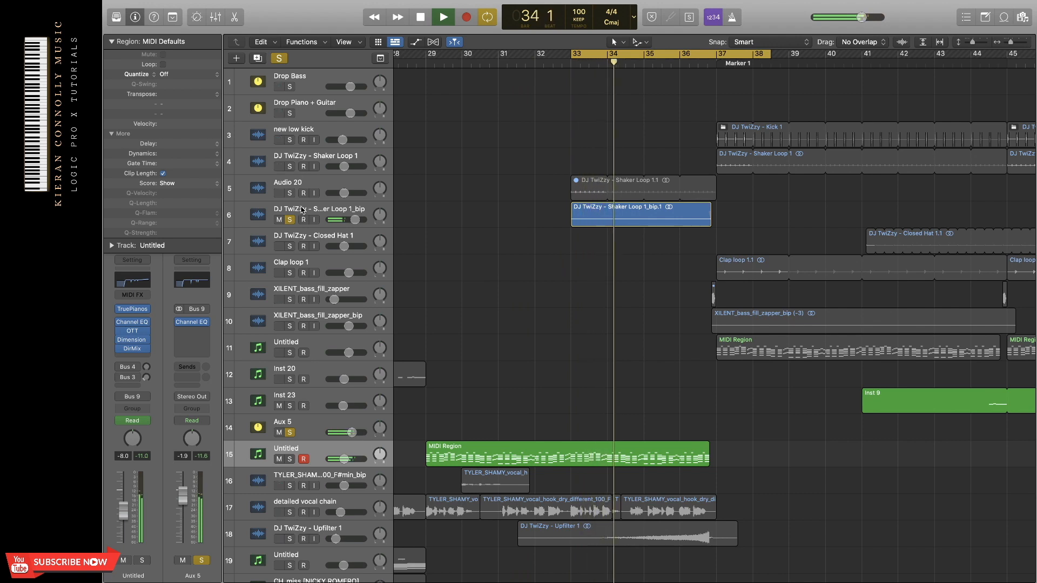
key(space)
click(281, 56)
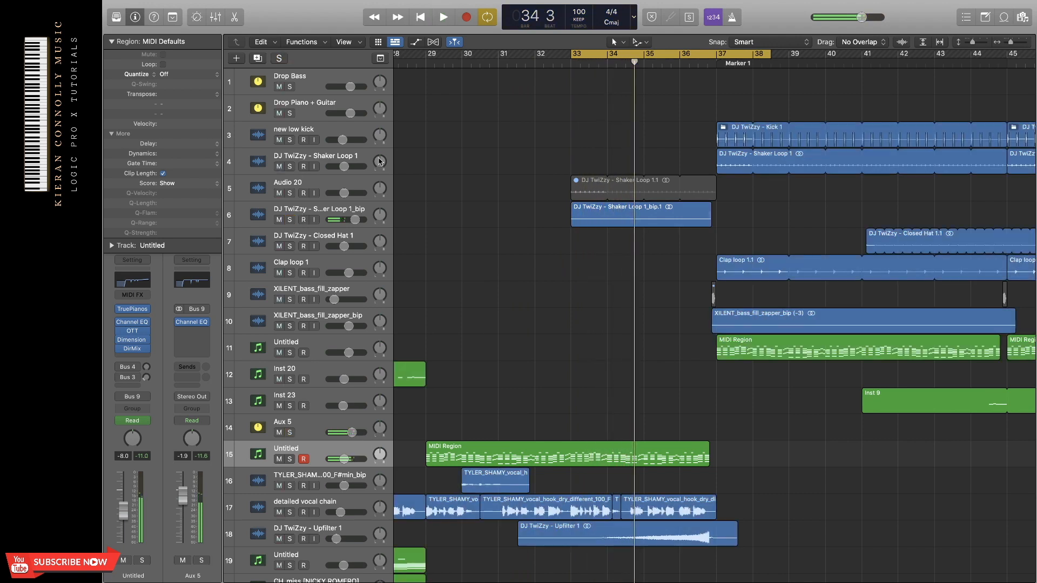
Solo the DJ TwiZzy - Upfilter 1 riser on track 18, audition it into bar 37, and turn its solo off
scroll(476, 329, down, 6)
click(366, 378)
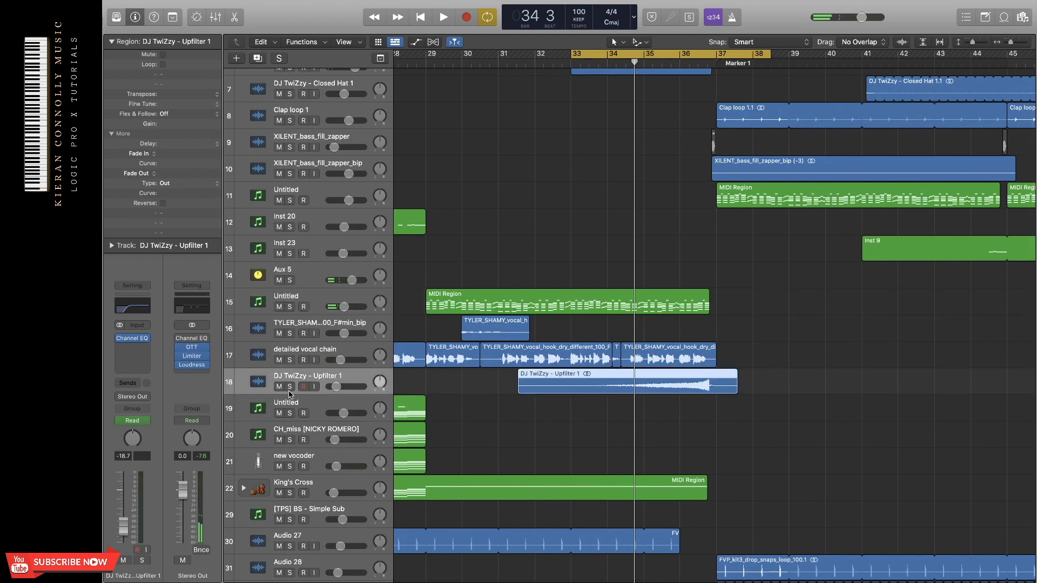
click(289, 386)
key(space)
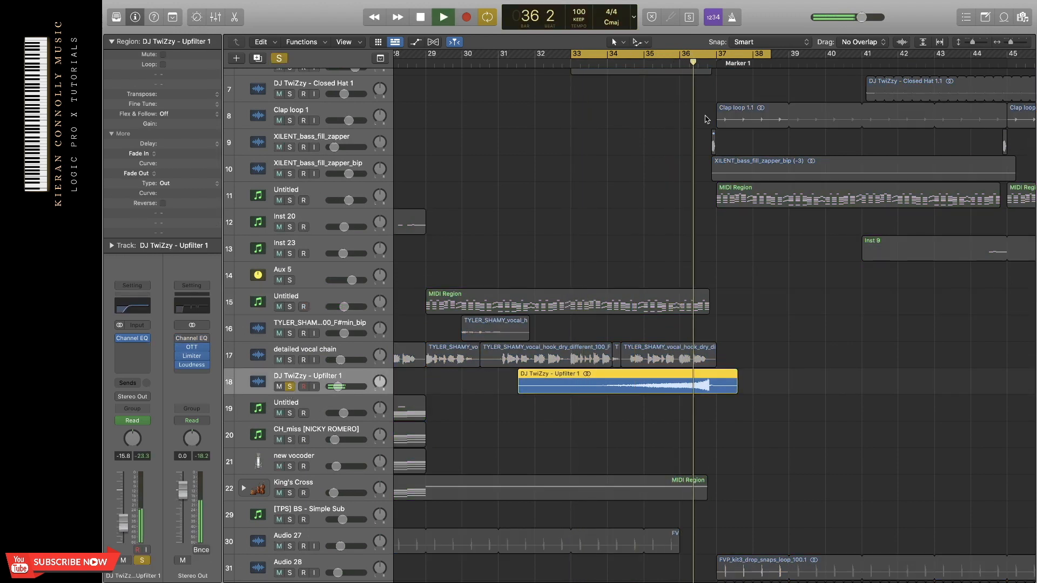
key(space)
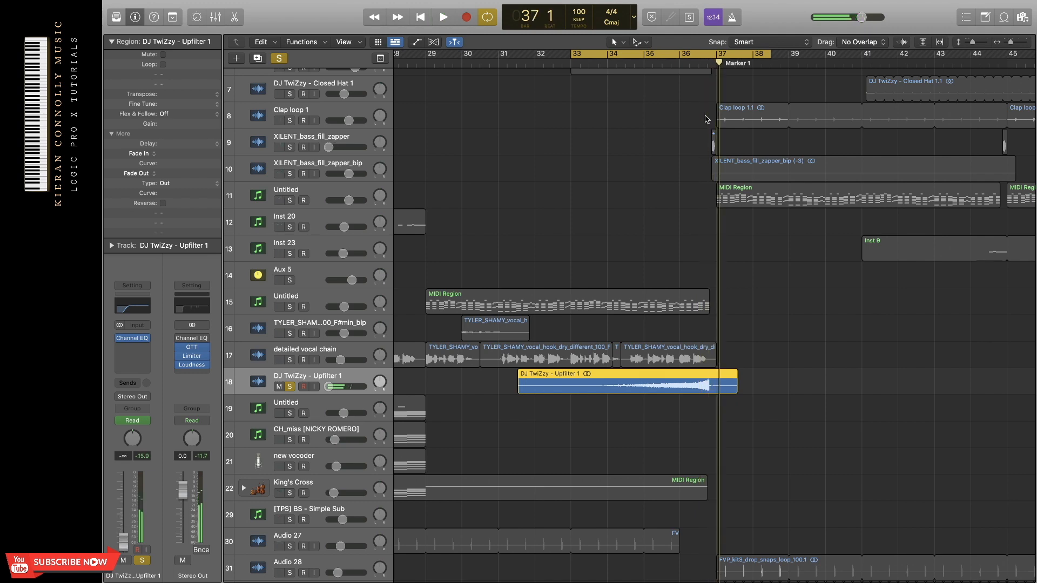
click(287, 388)
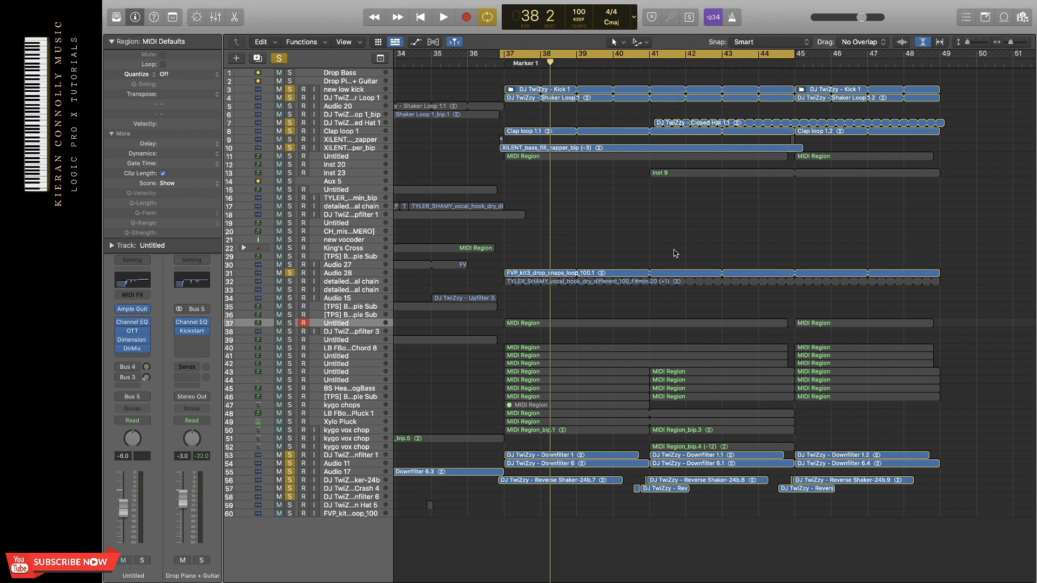
Audition the soloed drop drums, snaps, downfilters and reverse effects from bar 37
key(space)
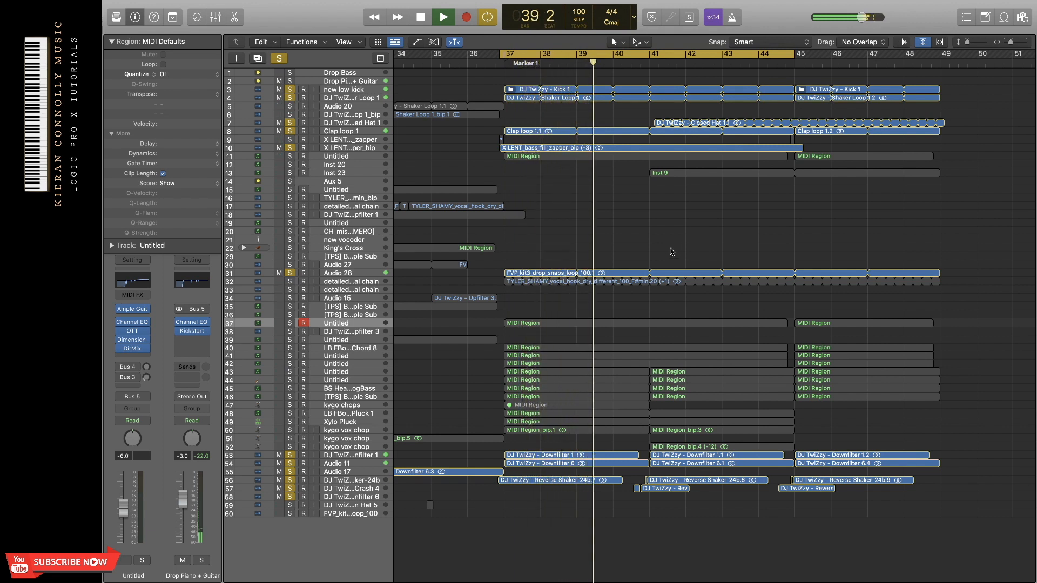
key(space)
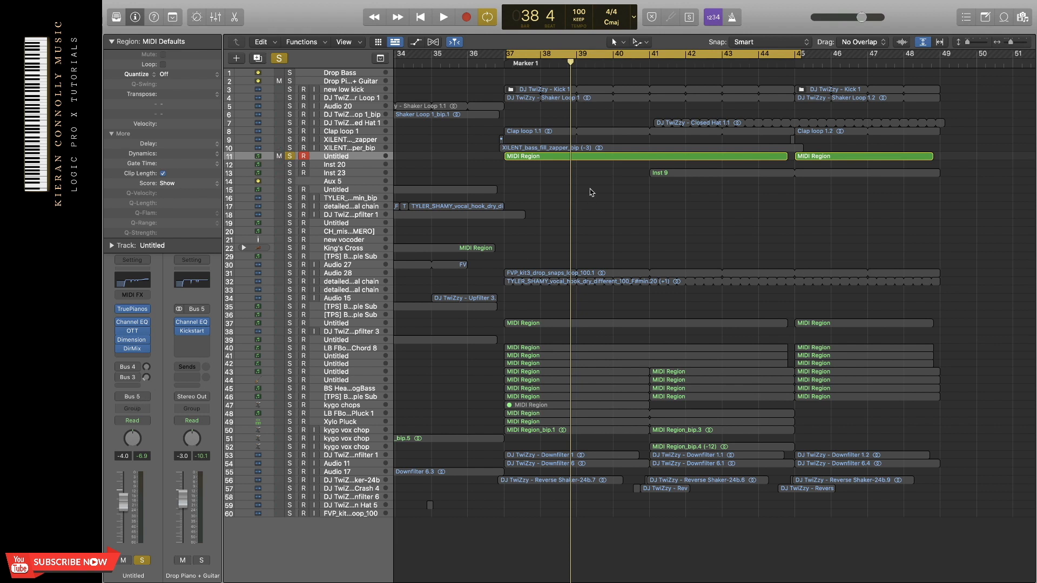
Audition the soloed TruePianos track 11 from bar 37, turn its solo off, and stop playback
key(space)
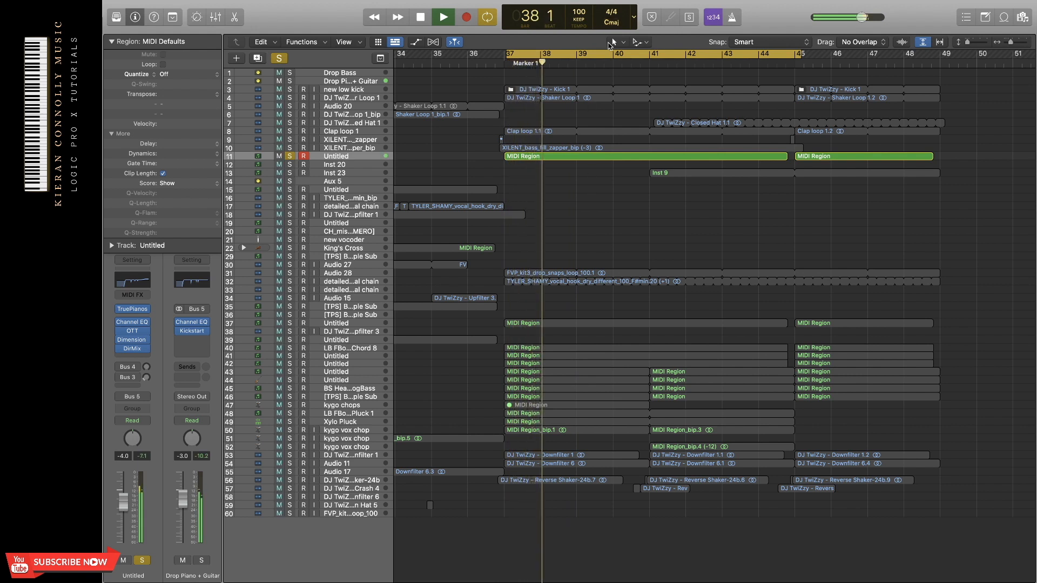
drag(608, 52, 603, 52)
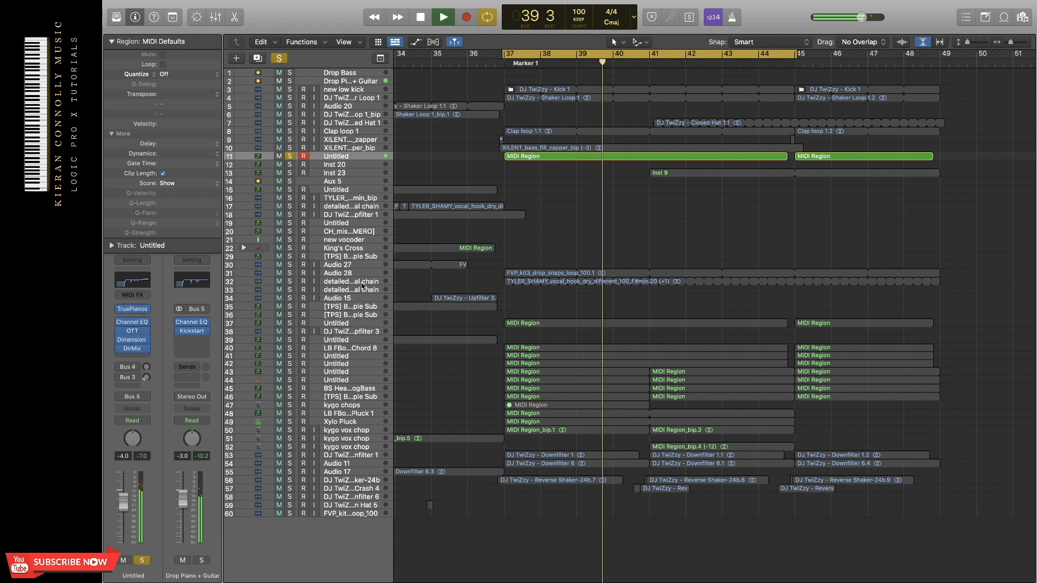
click(290, 156)
key(space)
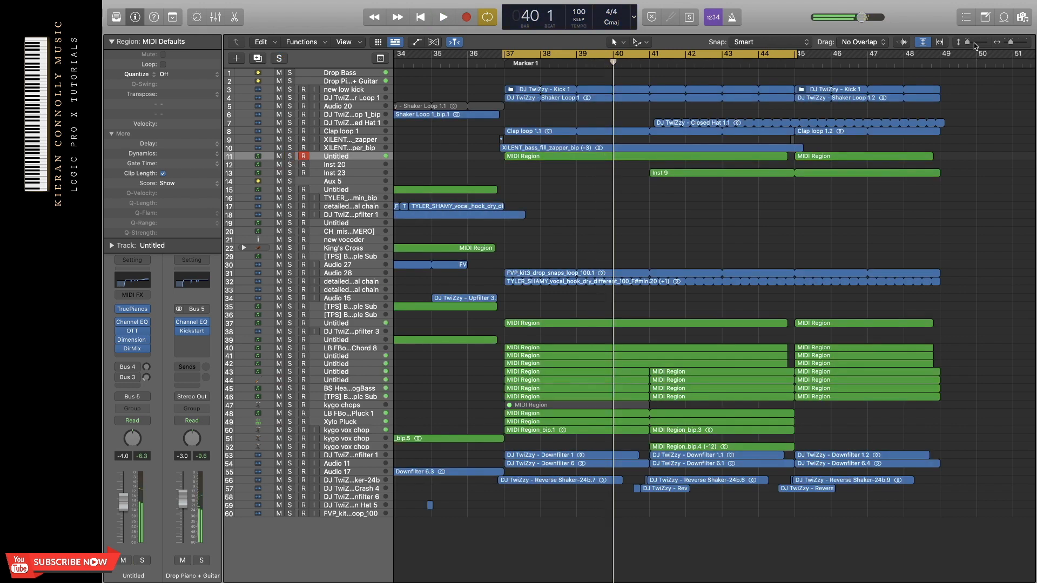
Enlarge the track heights, then solo the Ample Guitar track 37 and play it from bar 37
click(975, 44)
scroll(700, 278, down, 10)
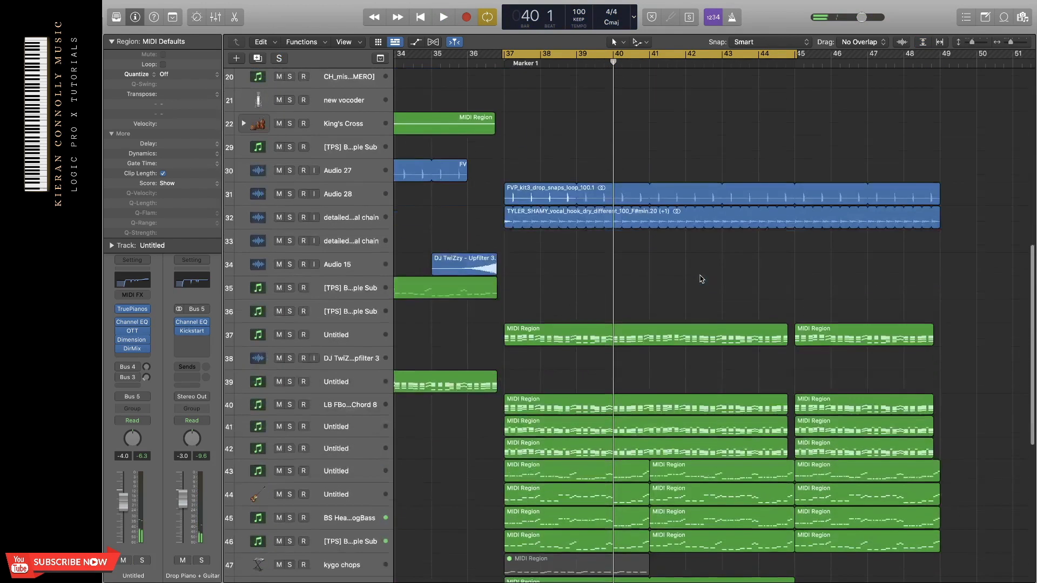
click(290, 335)
key(space)
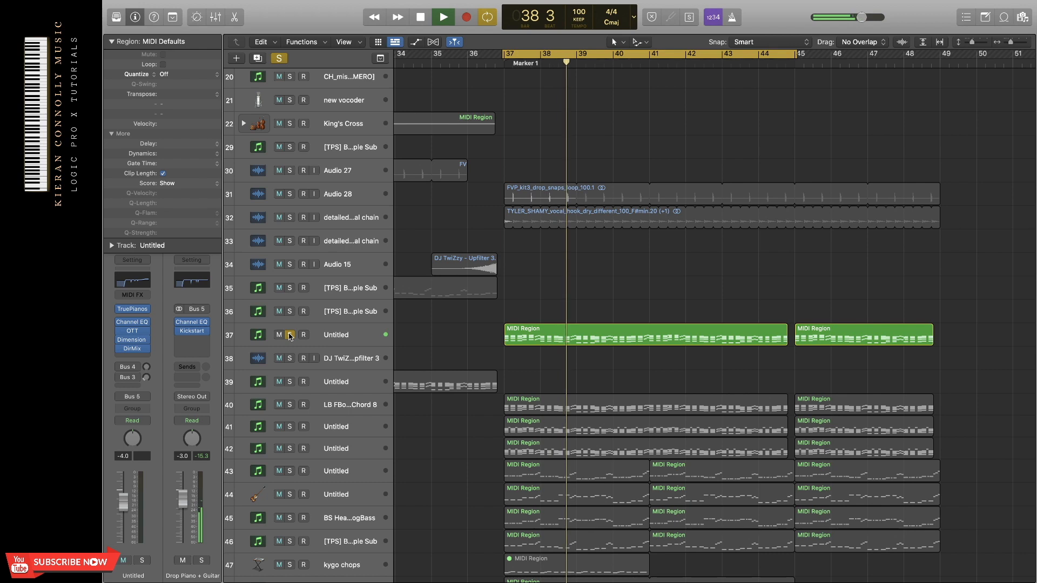
Stop playback, turn off track 37's solo, and solo only tracks 41 and 42, with the track heights enlarged
key(space)
click(290, 334)
click(290, 449)
click(291, 470)
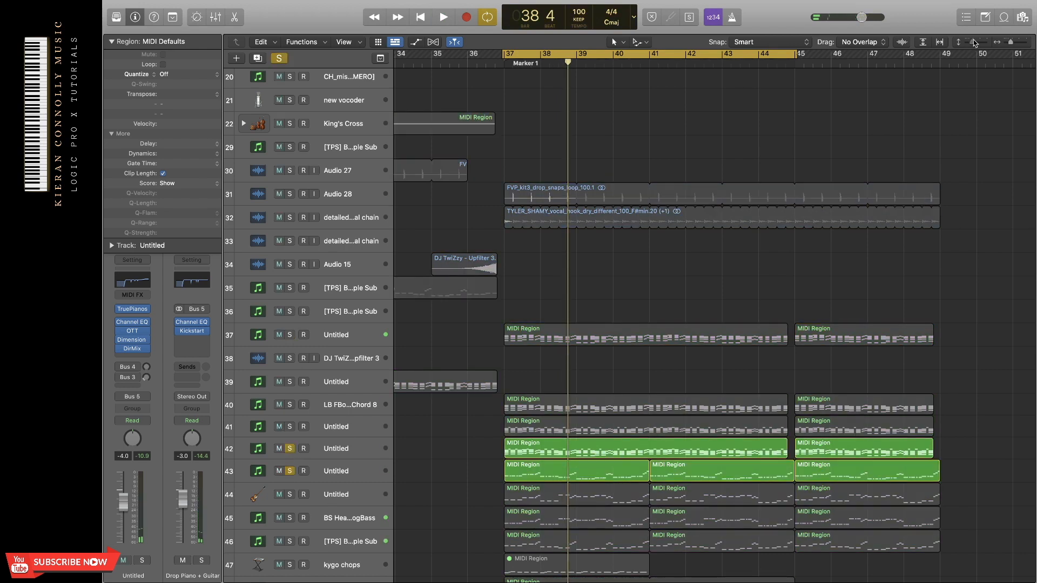
drag(974, 43, 980, 44)
scroll(802, 366, down, 10)
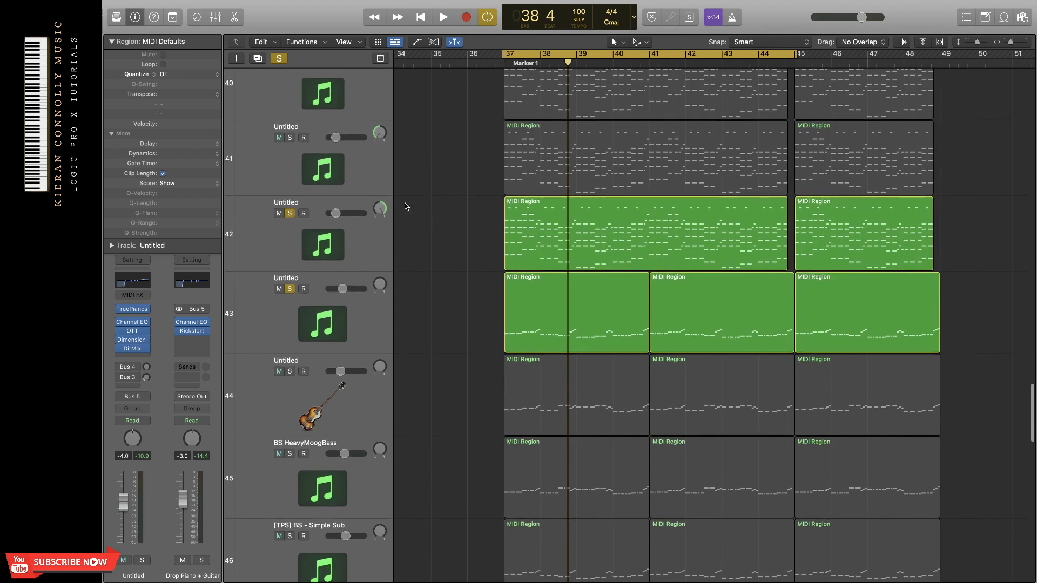
click(290, 138)
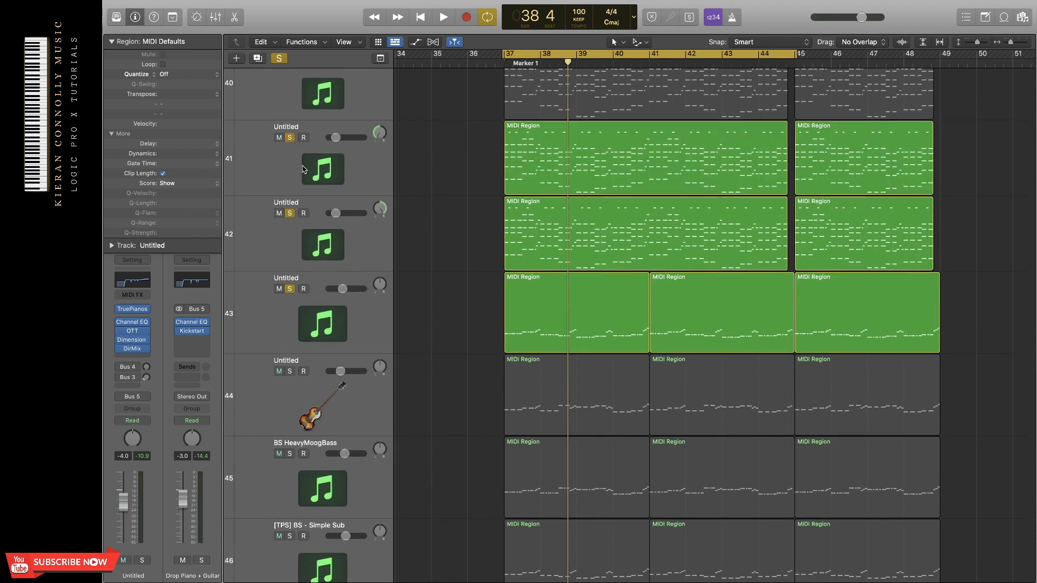
click(290, 289)
Audition the soloed tracks 41 and 42 from bar 37, then turn both solos off
key(space)
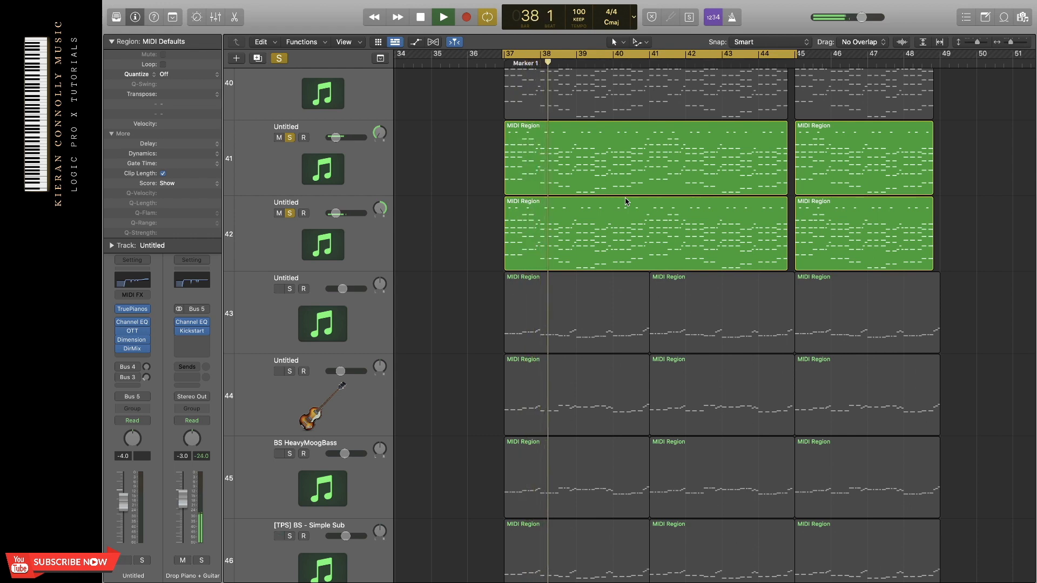
scroll(628, 201, up, 5)
key(space)
click(290, 345)
click(291, 418)
Solo the LB FBounce Chord 8 track 40, play it from bar 37, and inspect its Sylenth1 instrument
click(353, 309)
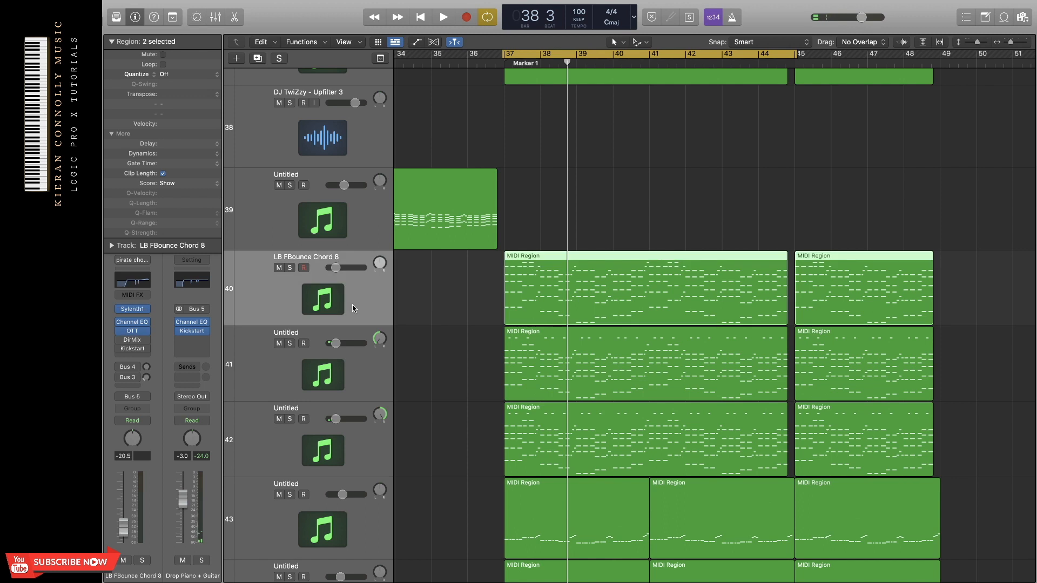
click(290, 268)
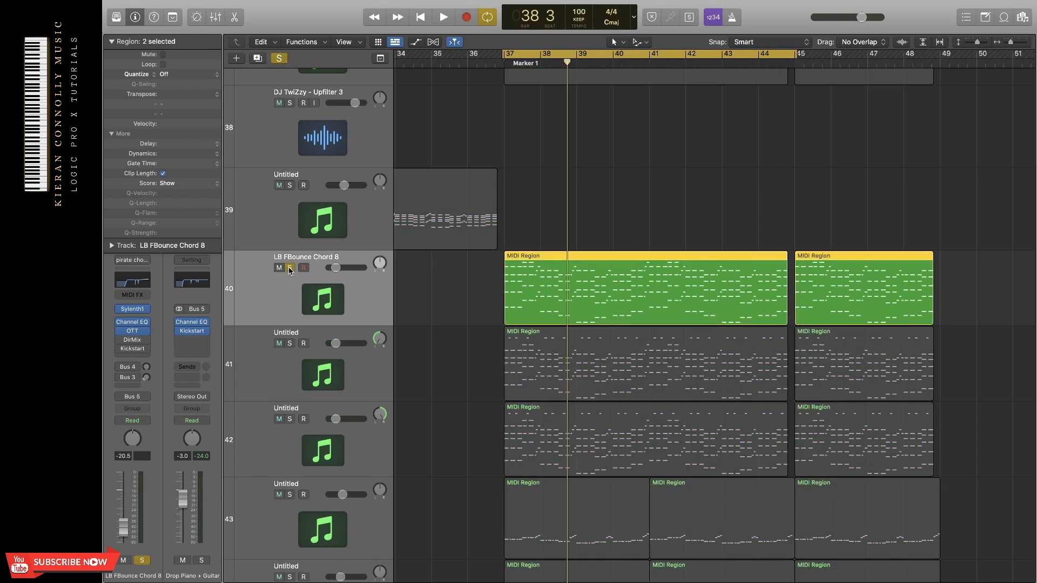
key(space)
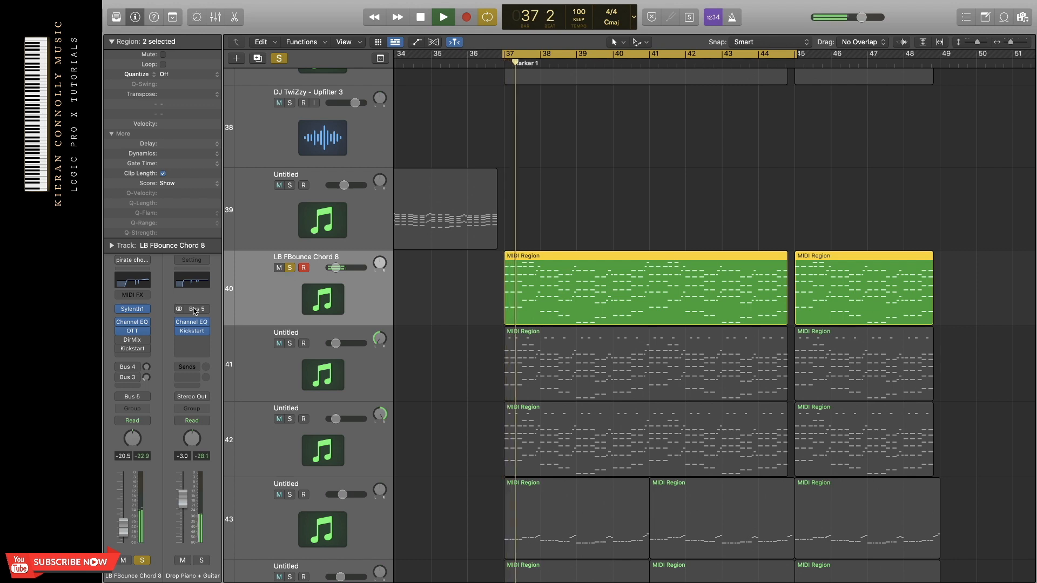
click(132, 309)
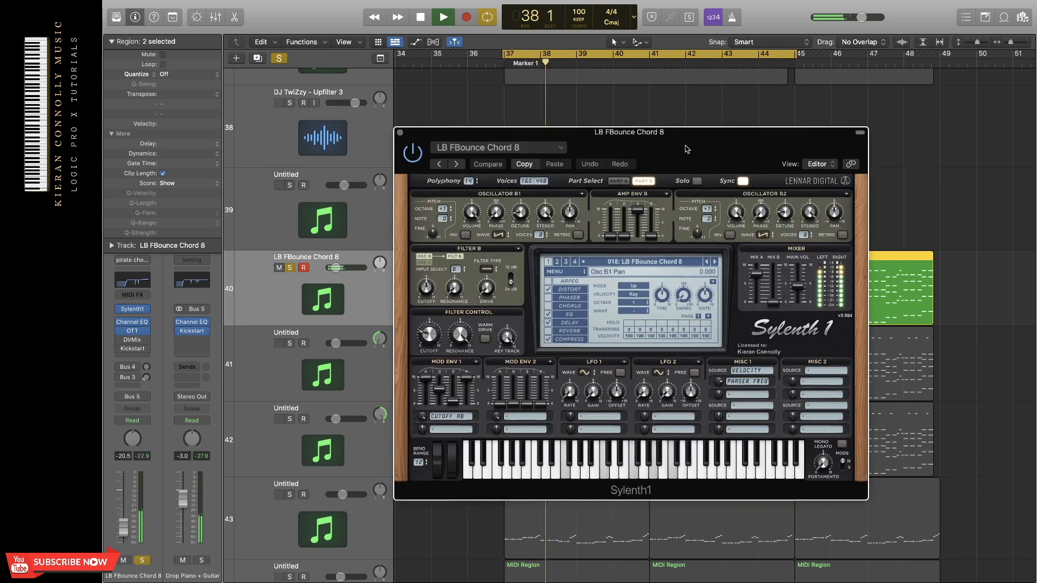
drag(687, 149, 687, 81)
key(space)
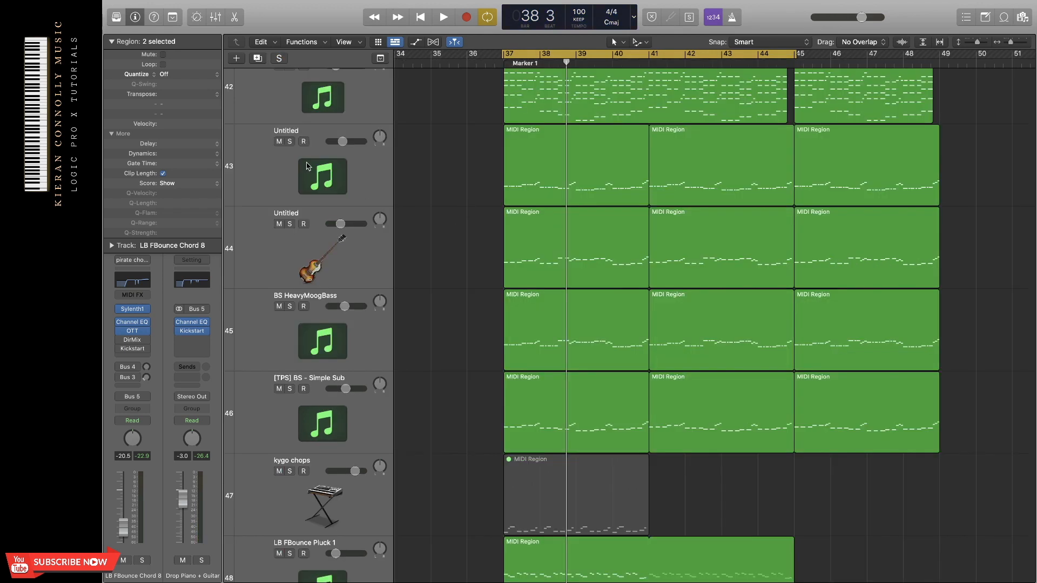
Select and solo the TruePianos bass layer on track 43 and audition it from bar 37
click(292, 142)
click(352, 165)
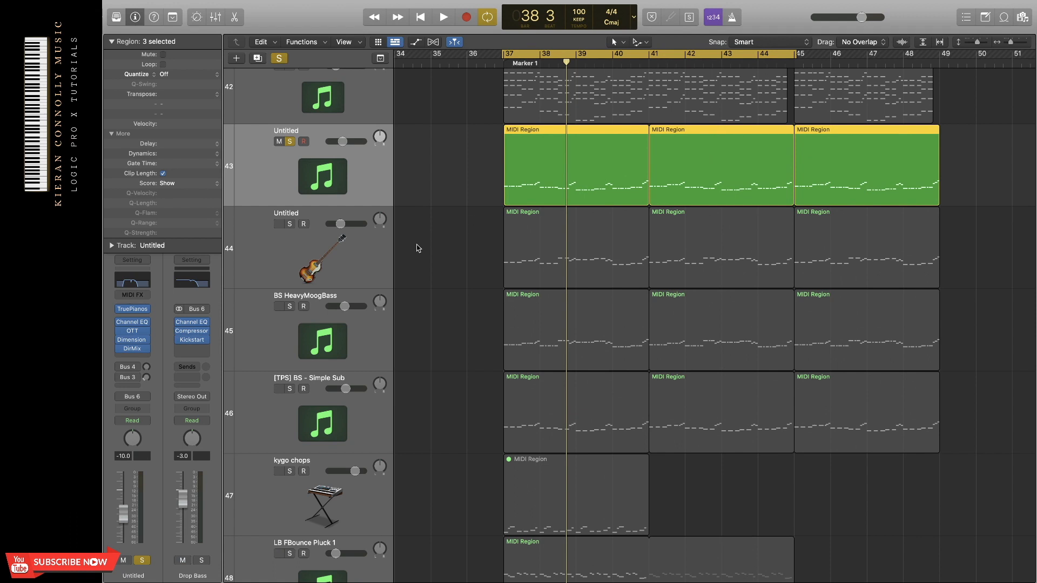
key(space)
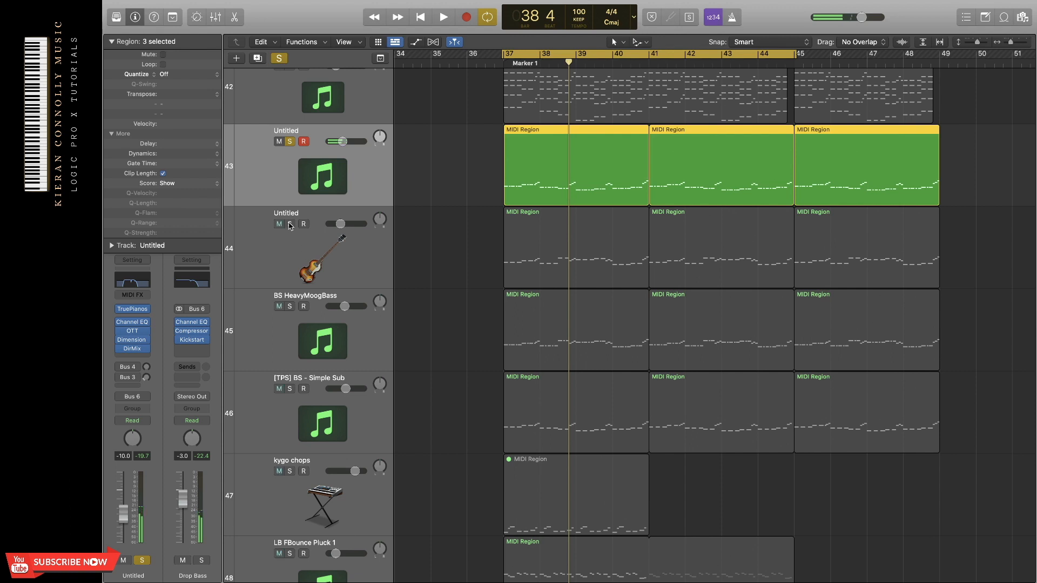
Audition the soloed bass guitar on track 44 from bar 37, then turn its solo off
click(356, 254)
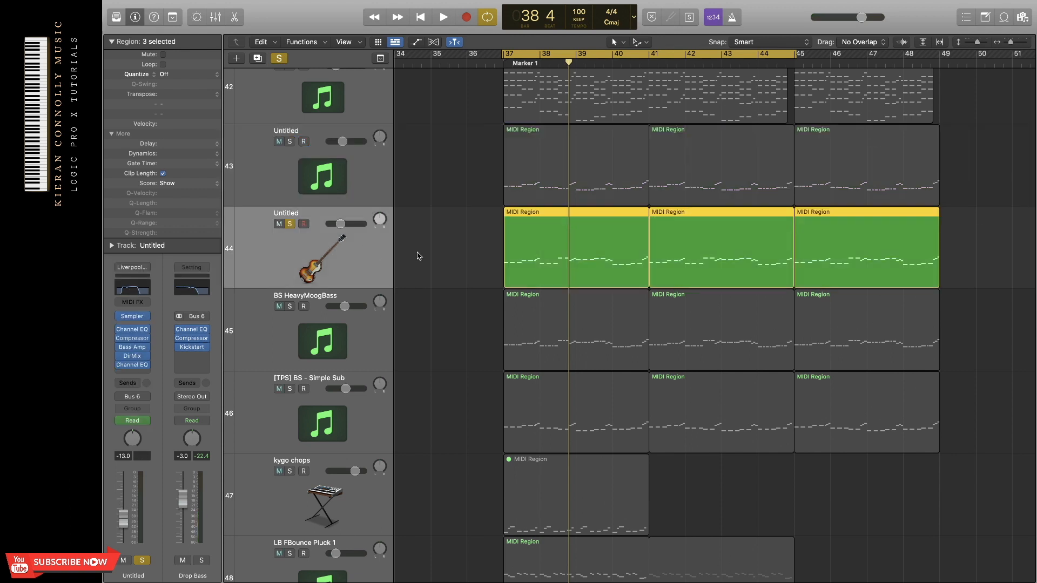
key(space)
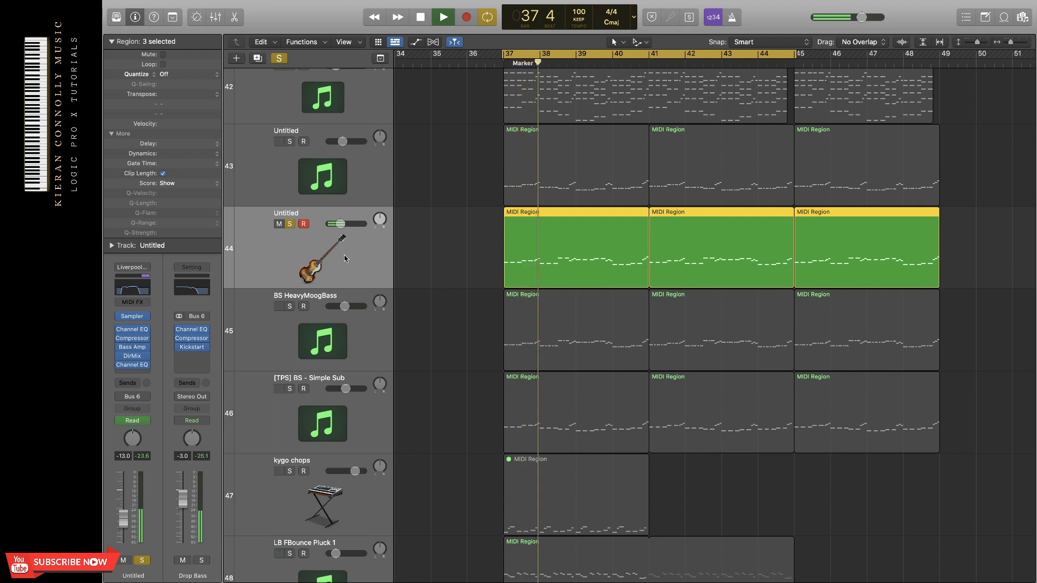
key(space)
click(290, 224)
Solo the BS HeavyMoogBass track 45, inspect its Sylenth1 instrument, and audition it from bar 37
click(290, 306)
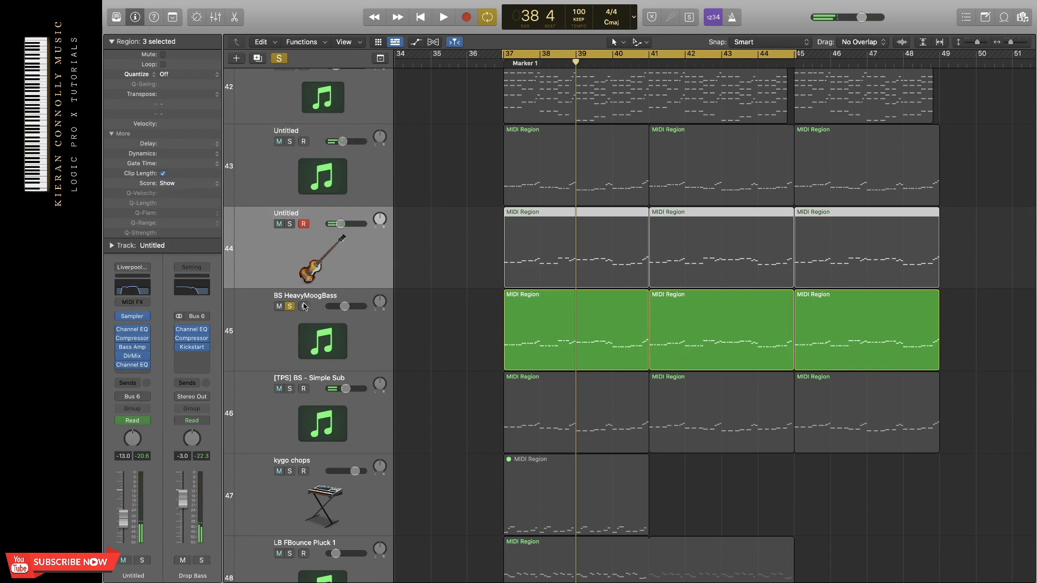
click(364, 333)
click(129, 320)
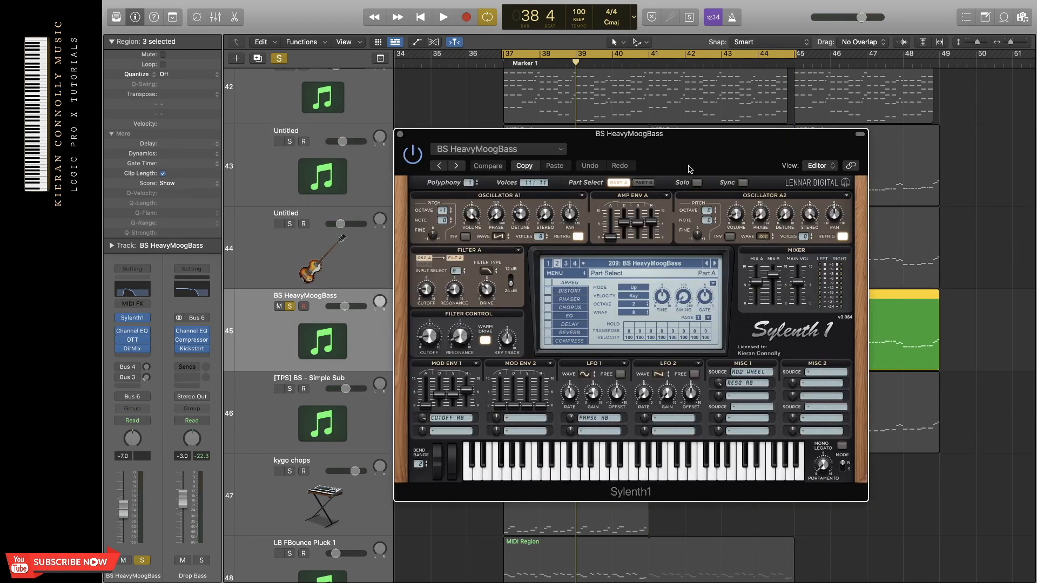
key(space)
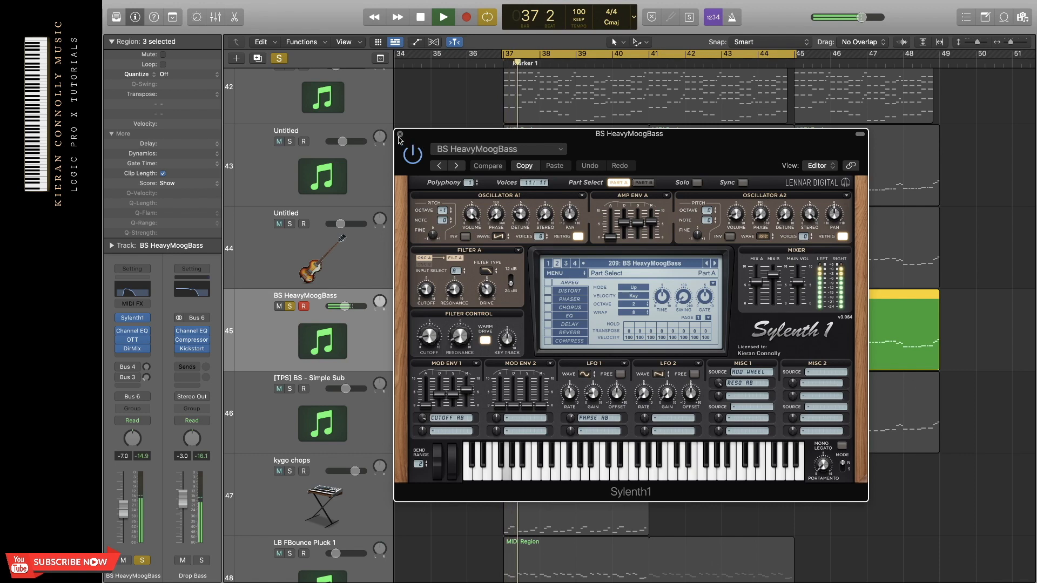
click(399, 133)
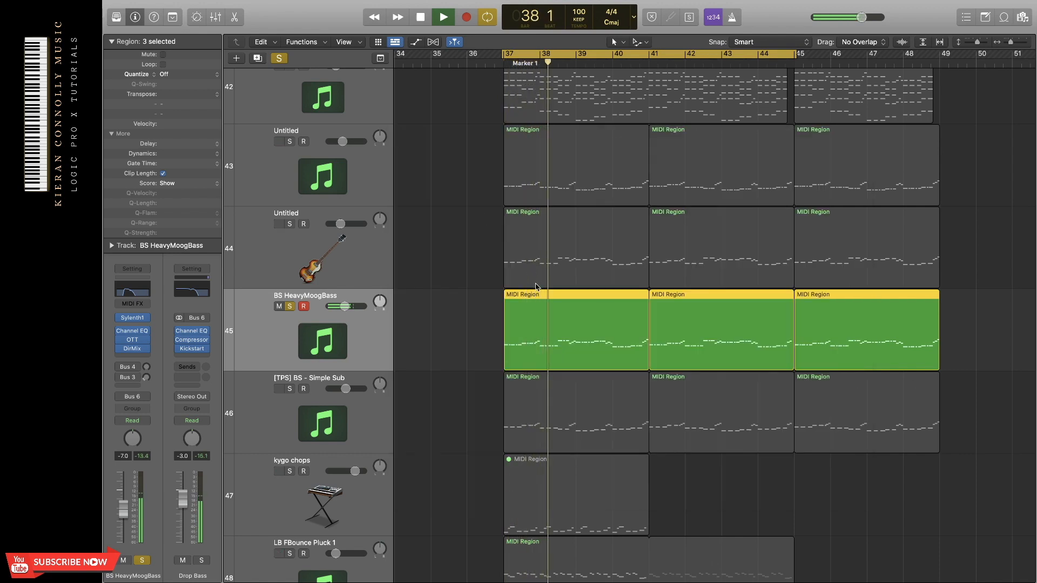
key(space)
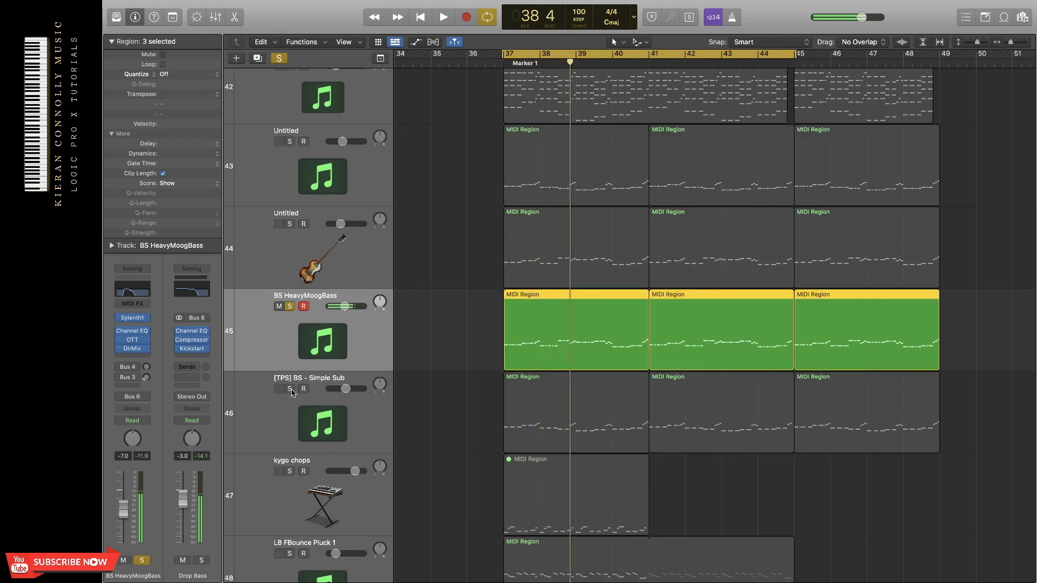
Move the solo from track 45 to the BS - Simple Sub track 46, audition it, and turn its solo off
click(290, 389)
click(291, 306)
key(space)
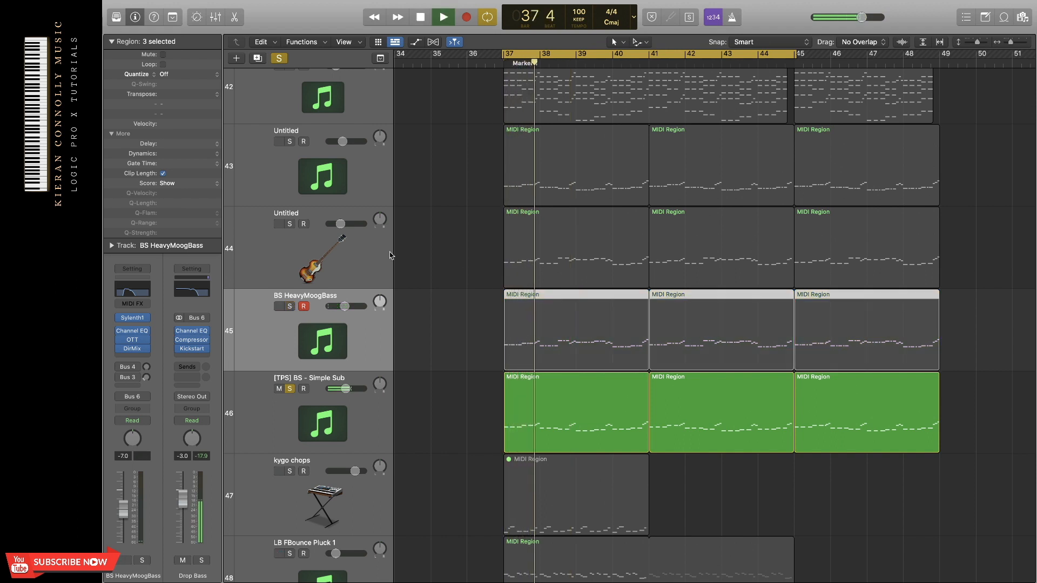
click(290, 389)
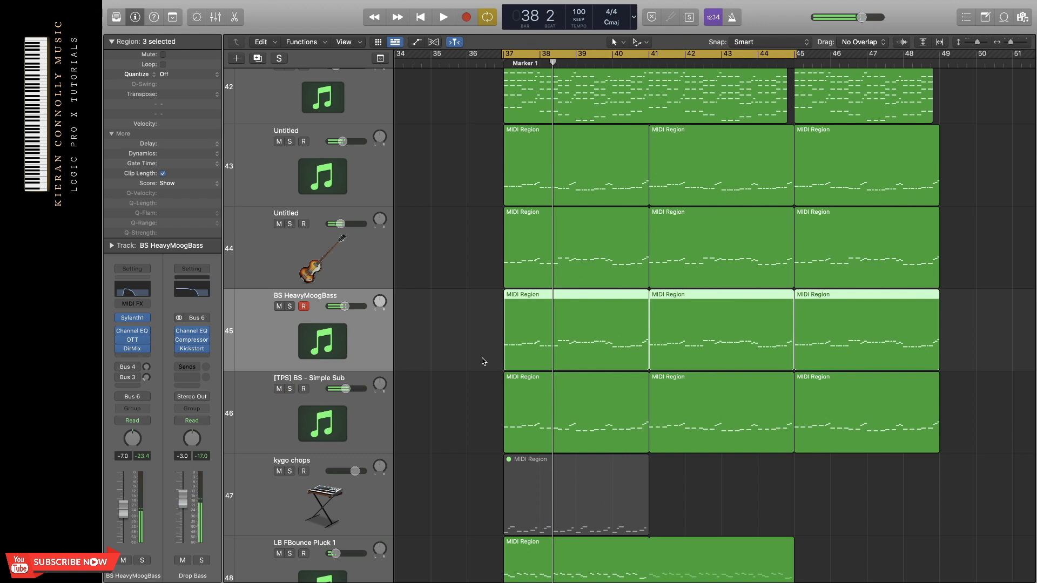
Solo LB FBounce Pluck 1 and Xylo Pluck together, audition them from bar 37, and turn both solos off
scroll(482, 358, down, 5)
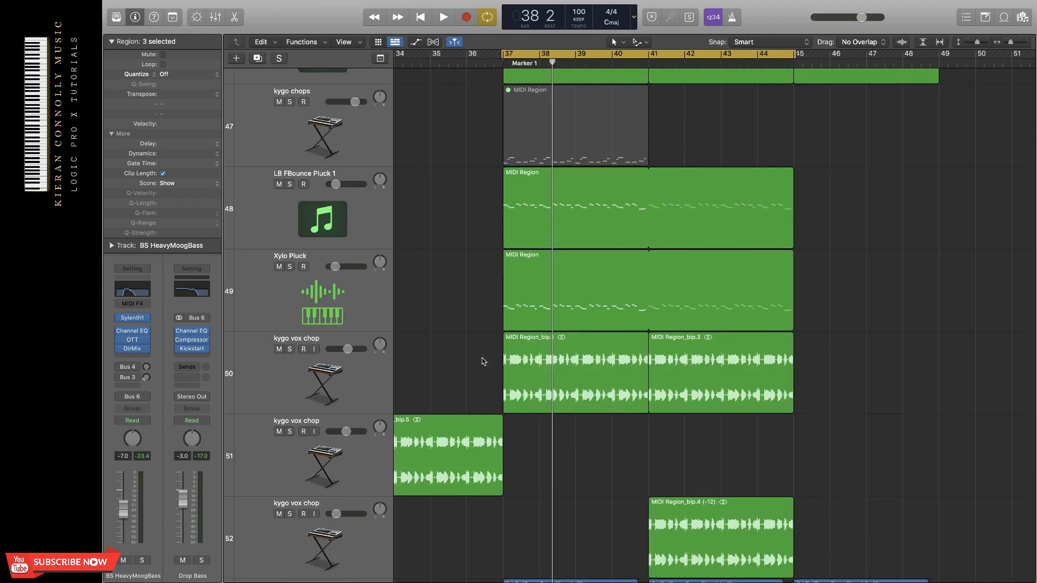
click(290, 185)
click(290, 267)
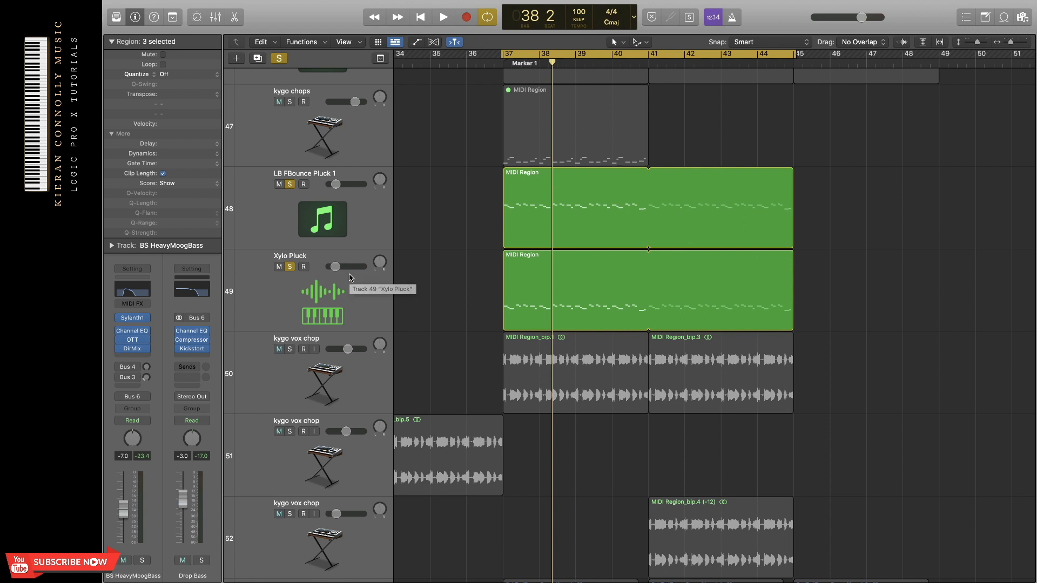
key(space)
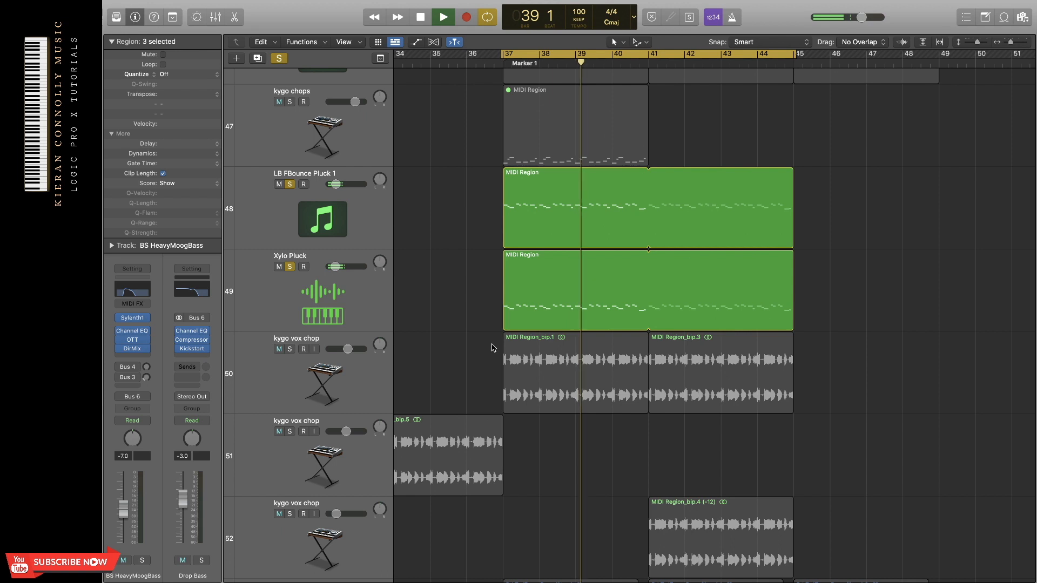
key(space)
click(375, 366)
drag(290, 266, 290, 206)
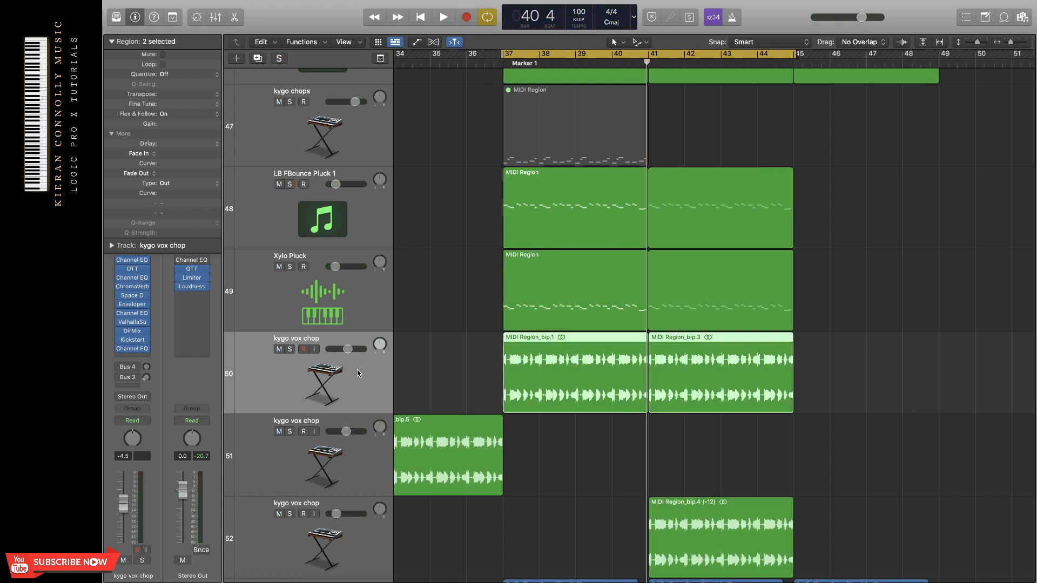
Solo the kygo vox chop track 50 and audition it from bar 37
click(290, 350)
key(space)
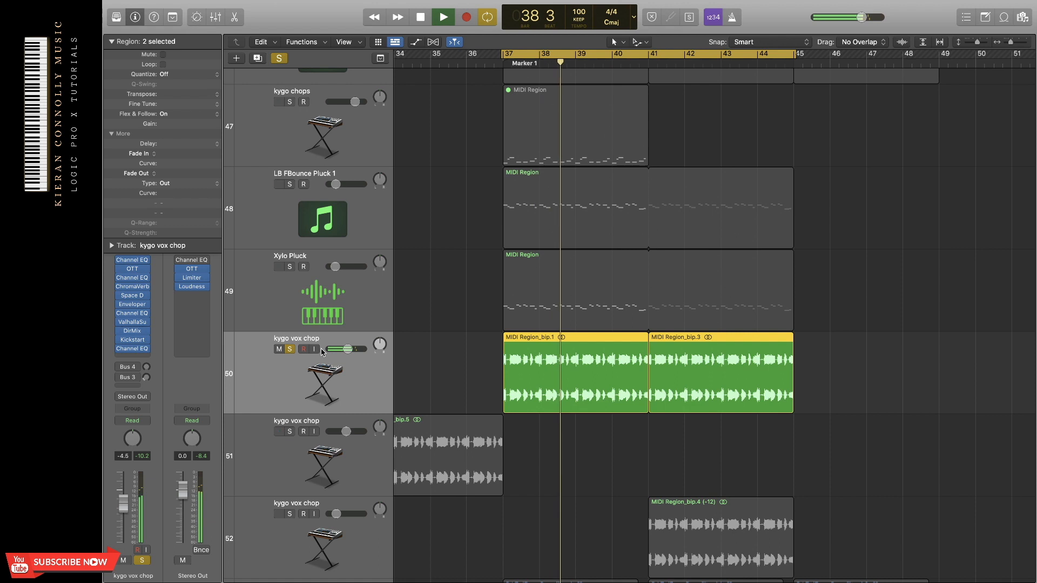
key(space)
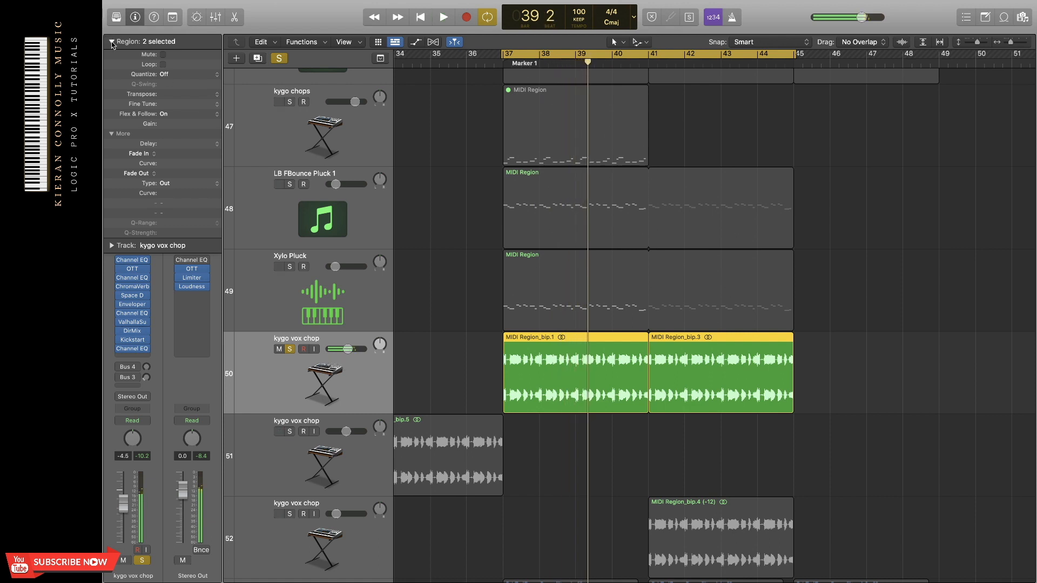
Collapse the region settings and inspect the first Channel EQ and the Enveloper on the kygo vox chop track 50
click(112, 42)
click(133, 262)
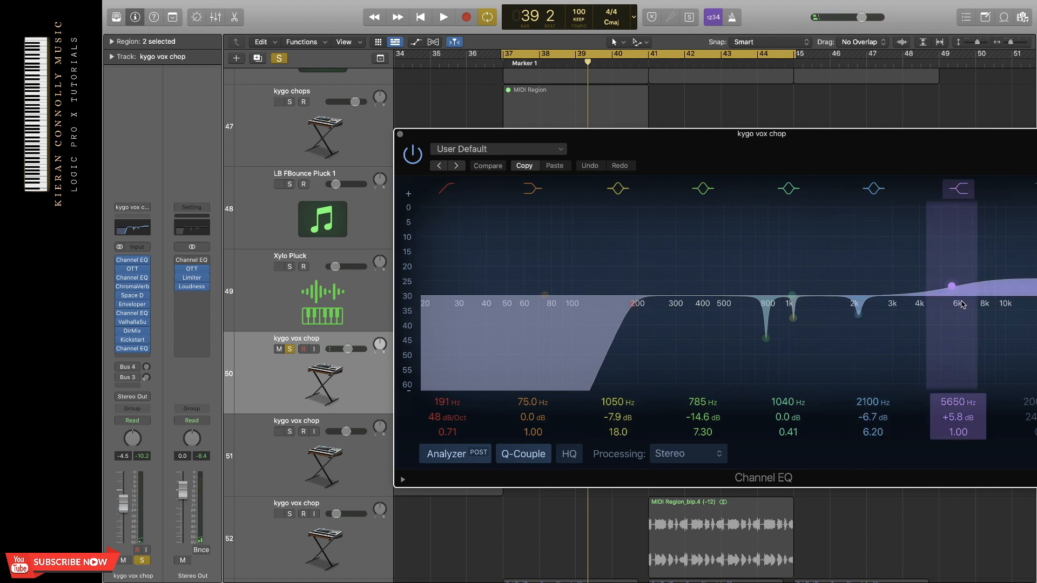
click(401, 134)
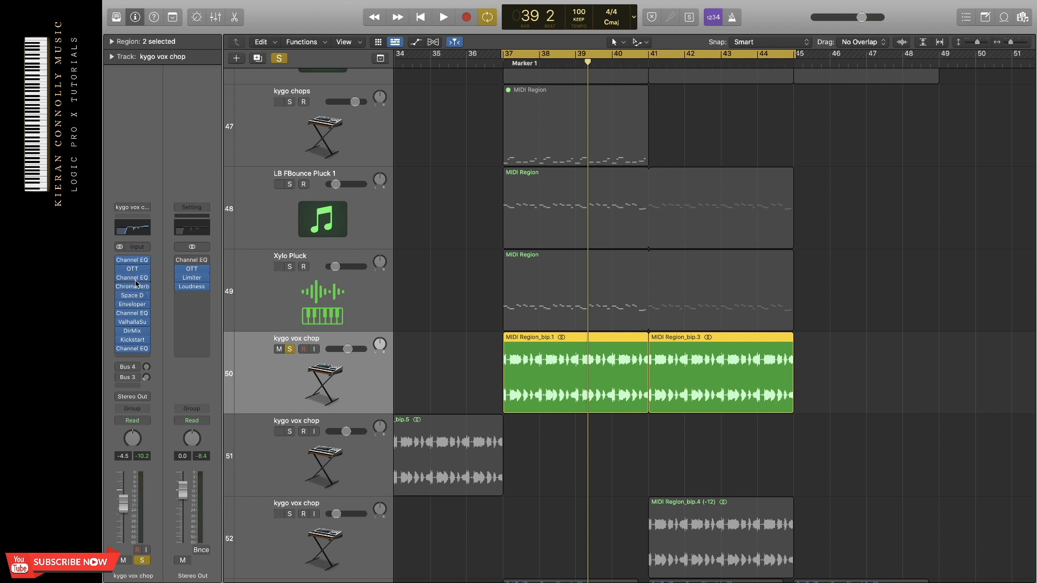
click(133, 305)
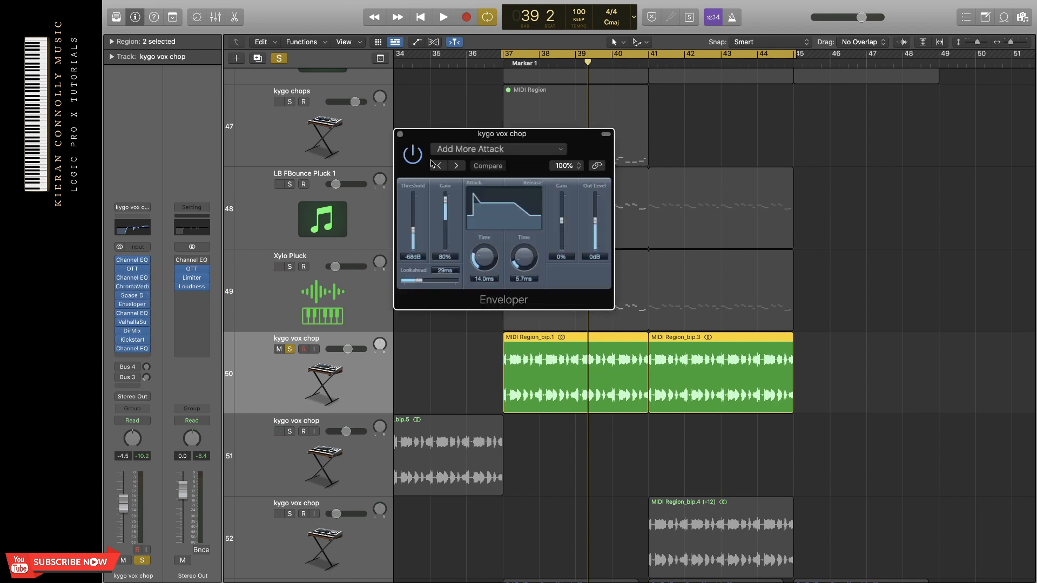
click(400, 134)
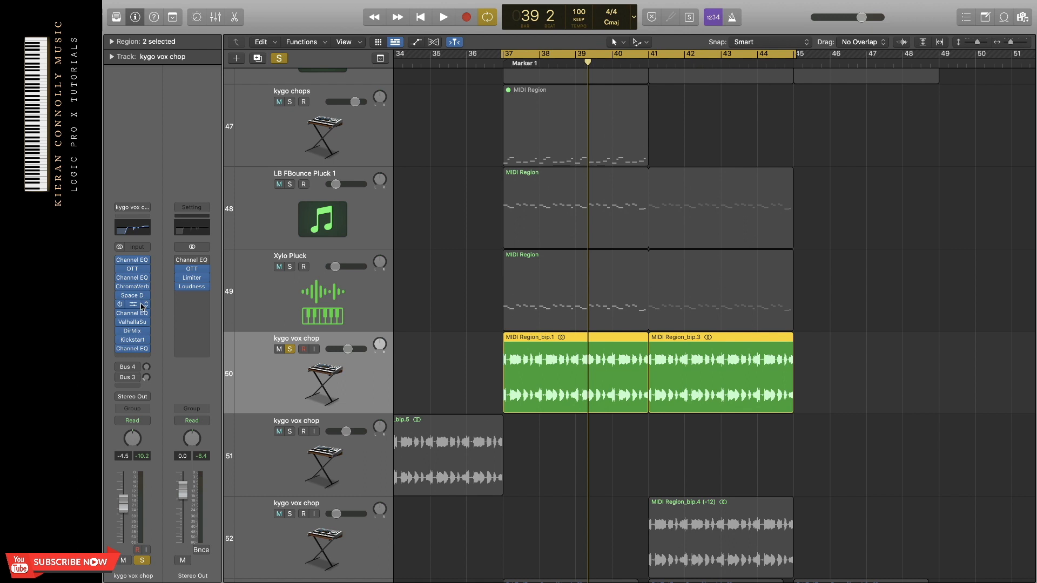
Inspect the ValhallaSupermassive and Kickstart effects on the kygo vox chop track 50
click(132, 322)
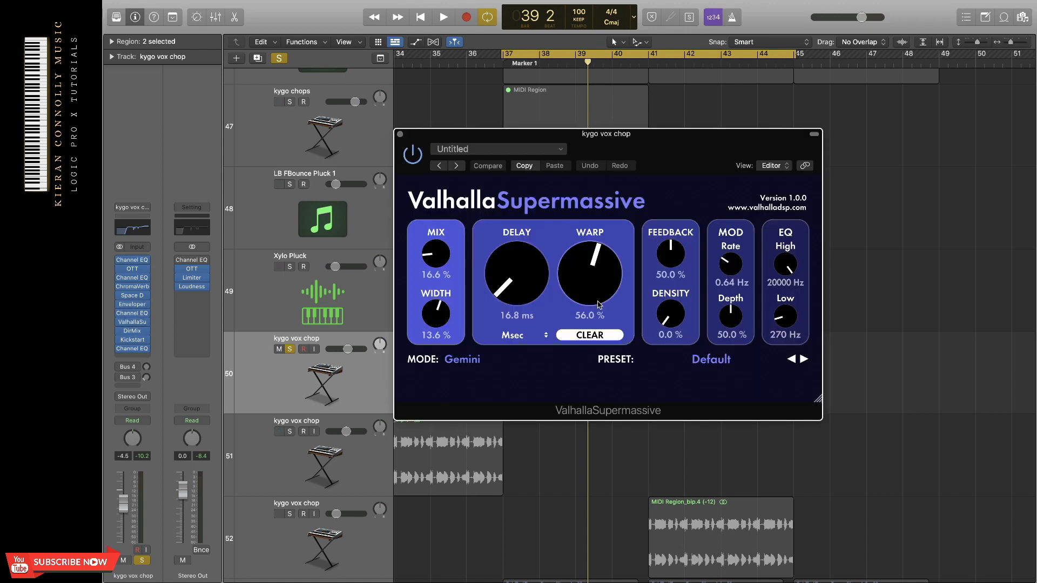
click(400, 133)
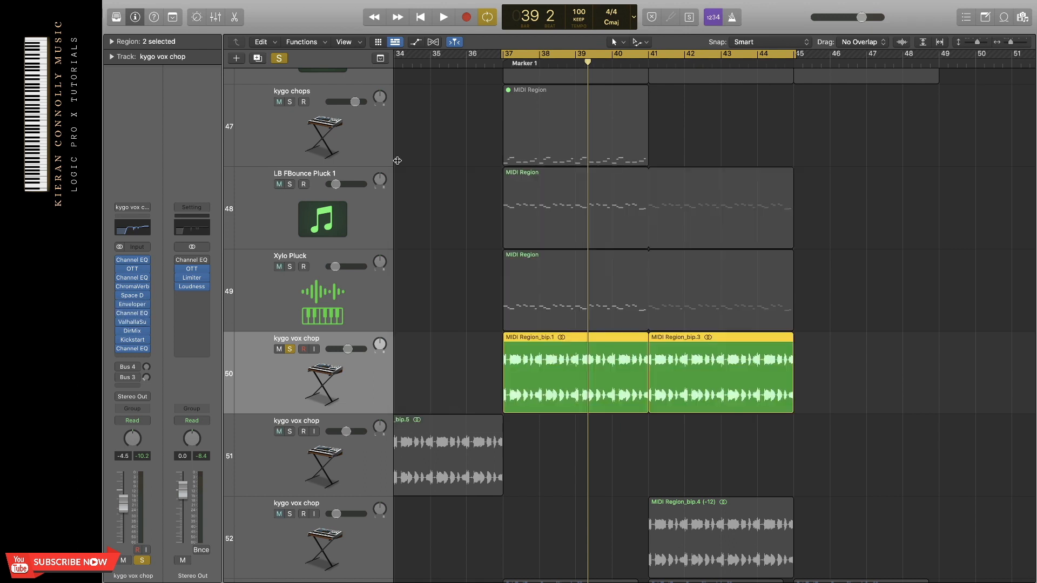
click(136, 341)
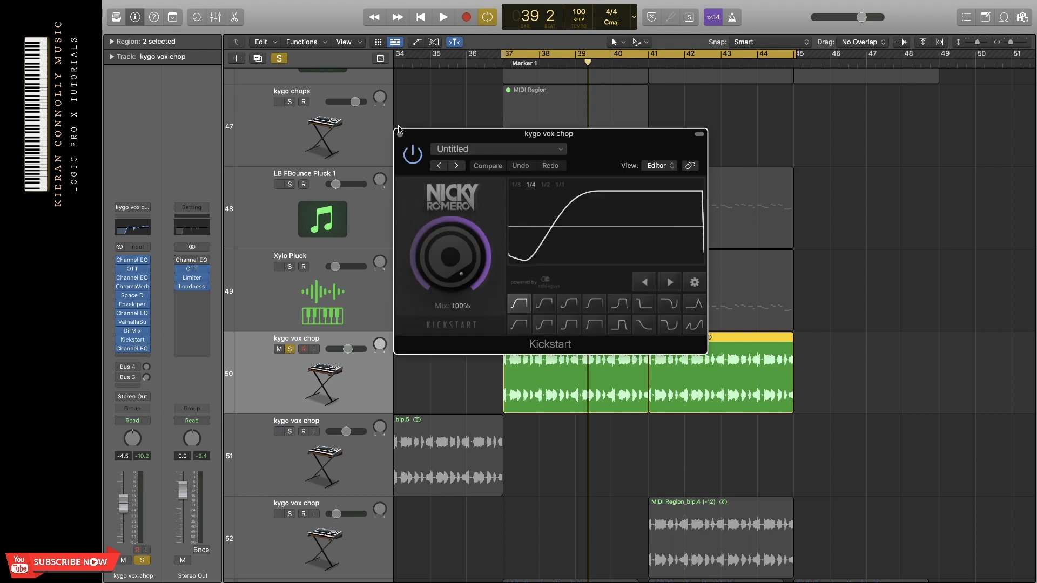
click(401, 135)
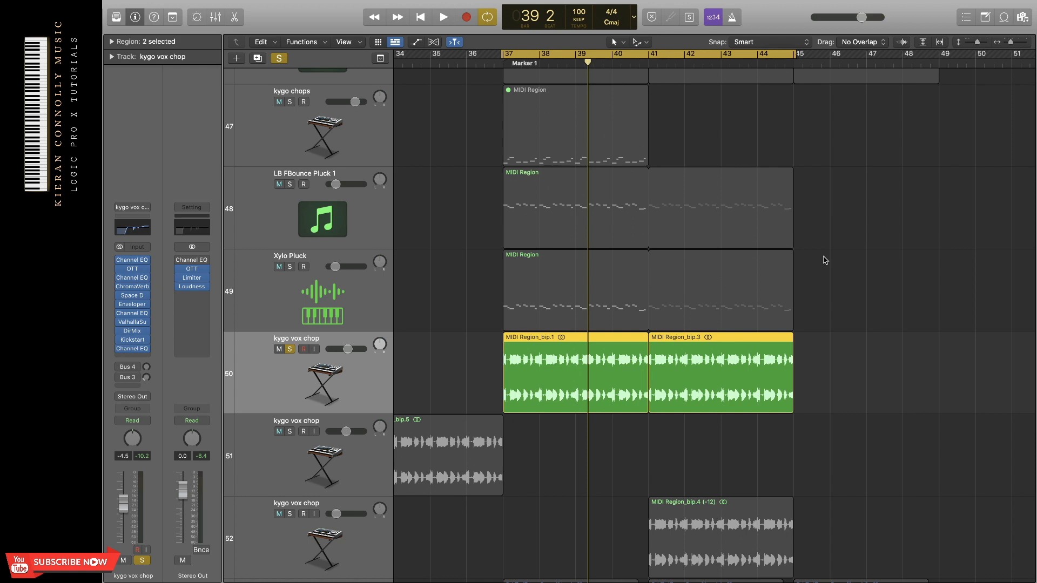
Clear all solos and set the cycle range to bars 41 to 47
click(276, 59)
drag(657, 56, 867, 59)
scroll(876, 79, down, 10)
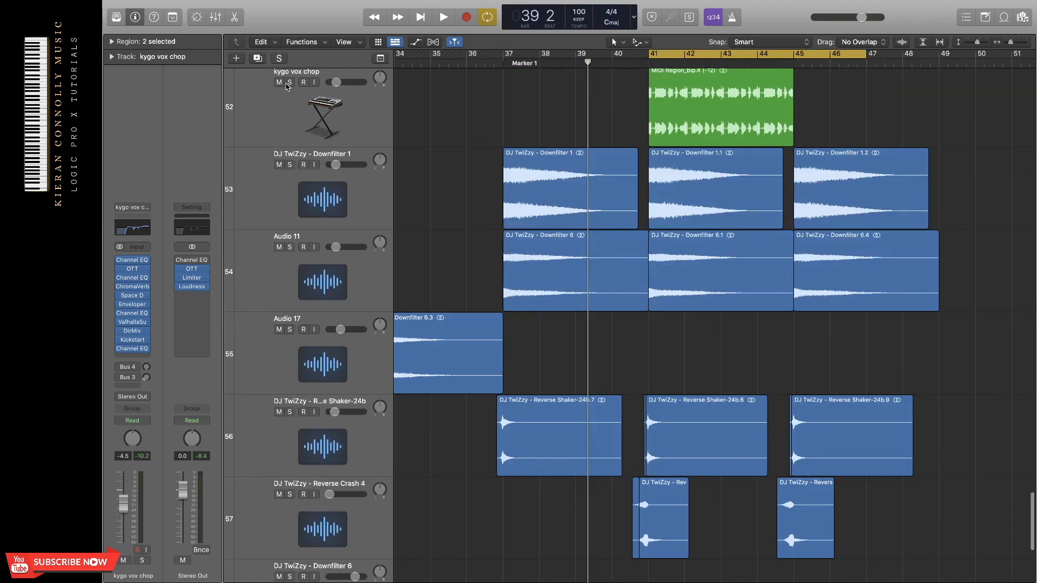
Solo the kygo vox chop track 52, audition it from bar 41, clear the solo, and stop playback
click(289, 82)
scroll(698, 150, up, 3)
key(space)
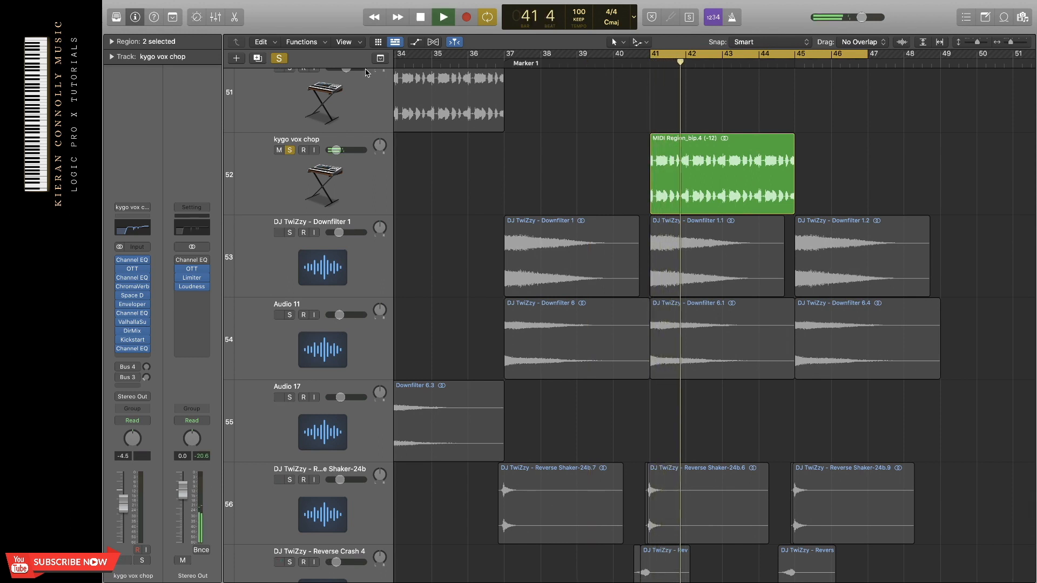
click(278, 59)
key(space)
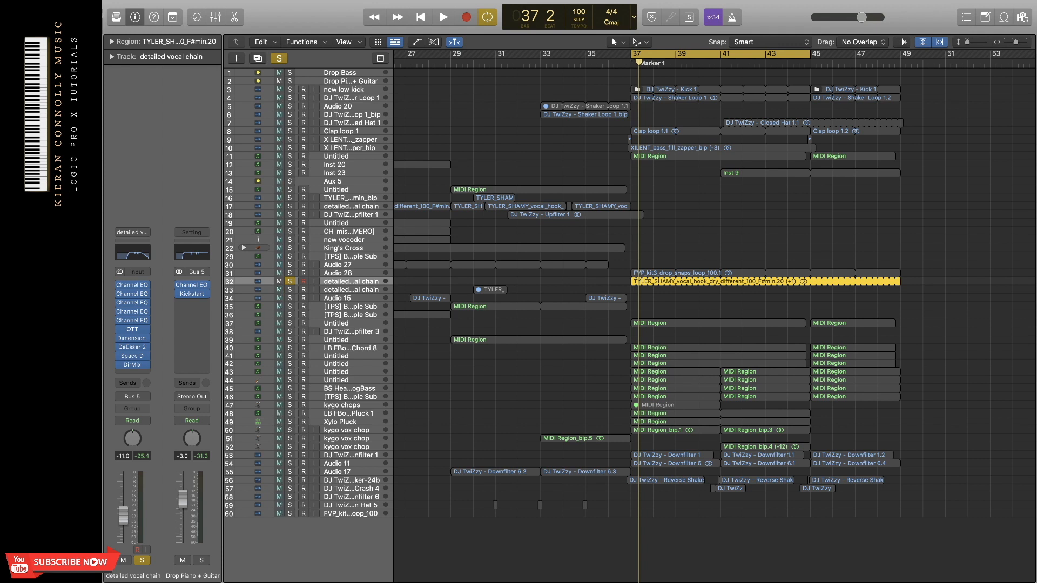
Audition the soloed detailed vocal chain track 32 in the drop
click(805, 210)
key(space)
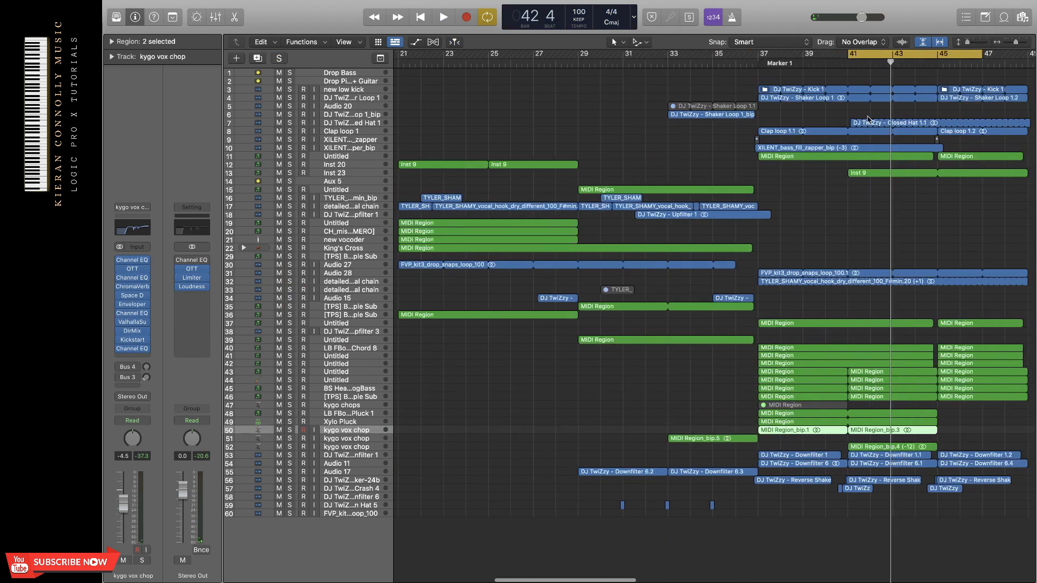
Set the cycle range to bars 37 to 45 and play the drop with all its layers
scroll(868, 119, right, 10)
drag(515, 54, 693, 58)
scroll(835, 203, left, 10)
key(space)
scroll(851, 218, right, 4)
click(851, 218)
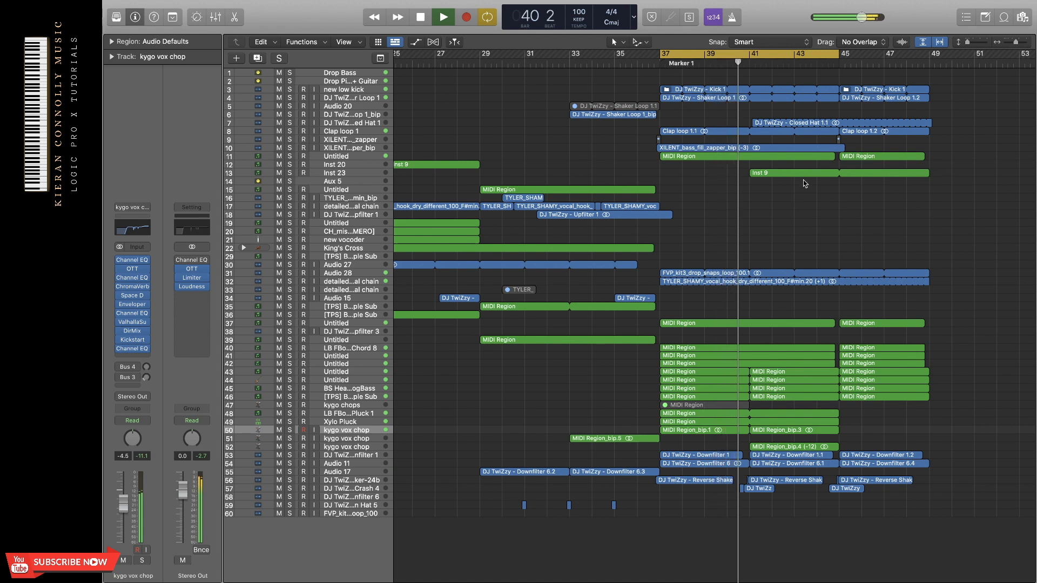
key(space)
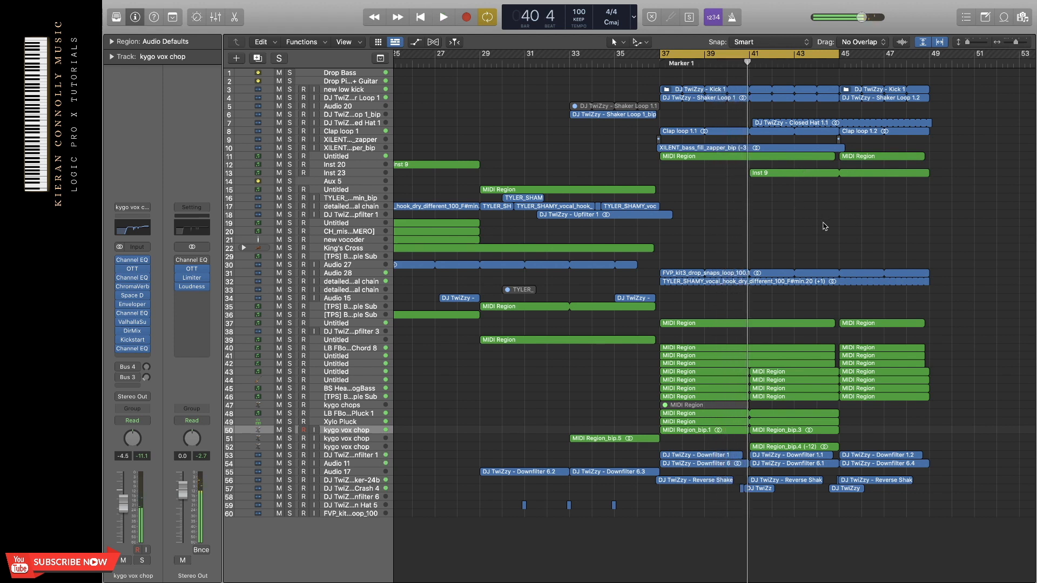